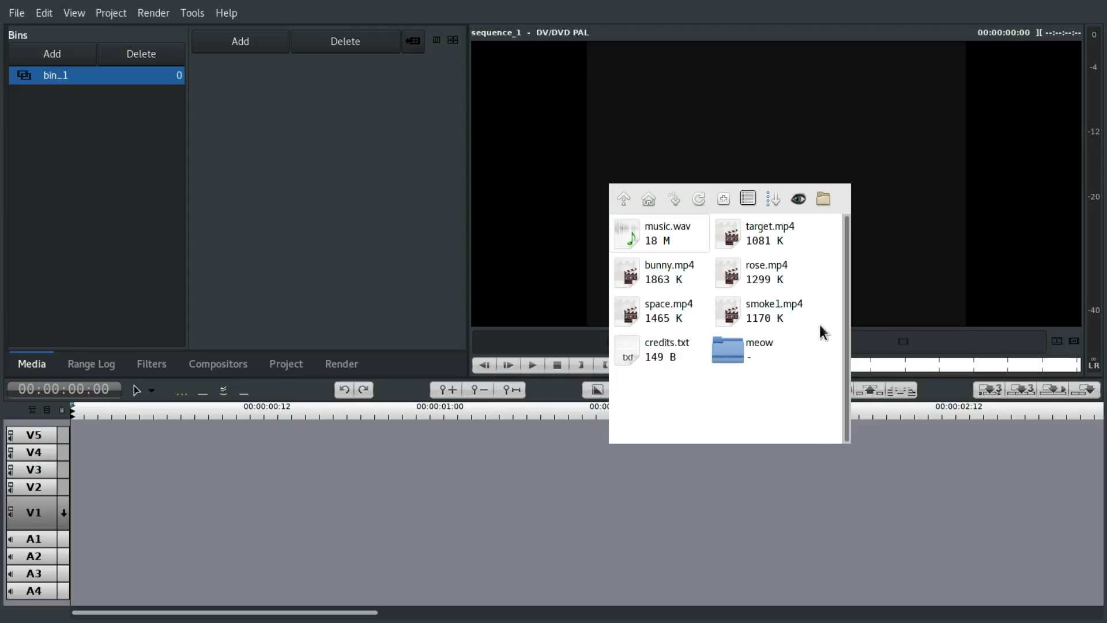
Import space.mp4 and smoke1.mp4 into bin_1, keeping the current project profile
drag(819, 324, 738, 313)
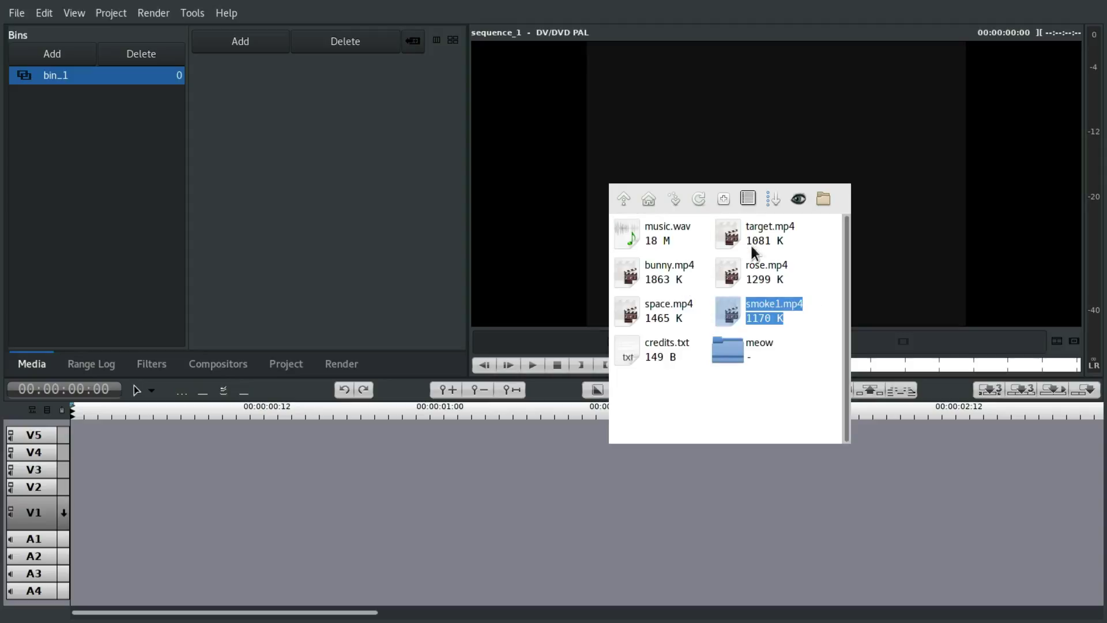
ctrl+click(663, 317)
drag(663, 318, 248, 241)
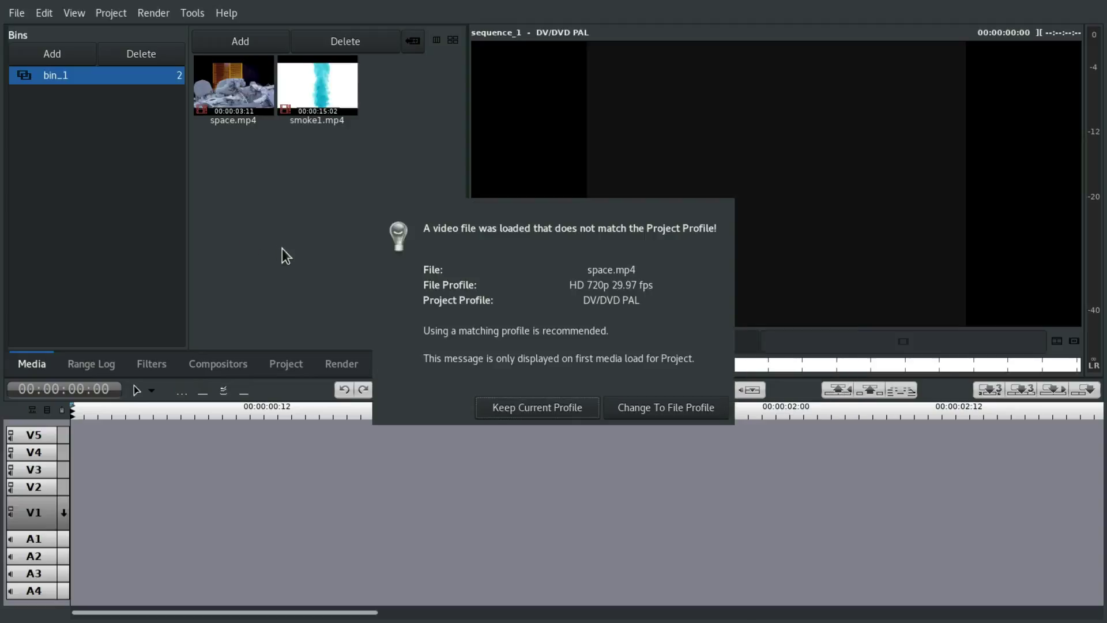
click(577, 411)
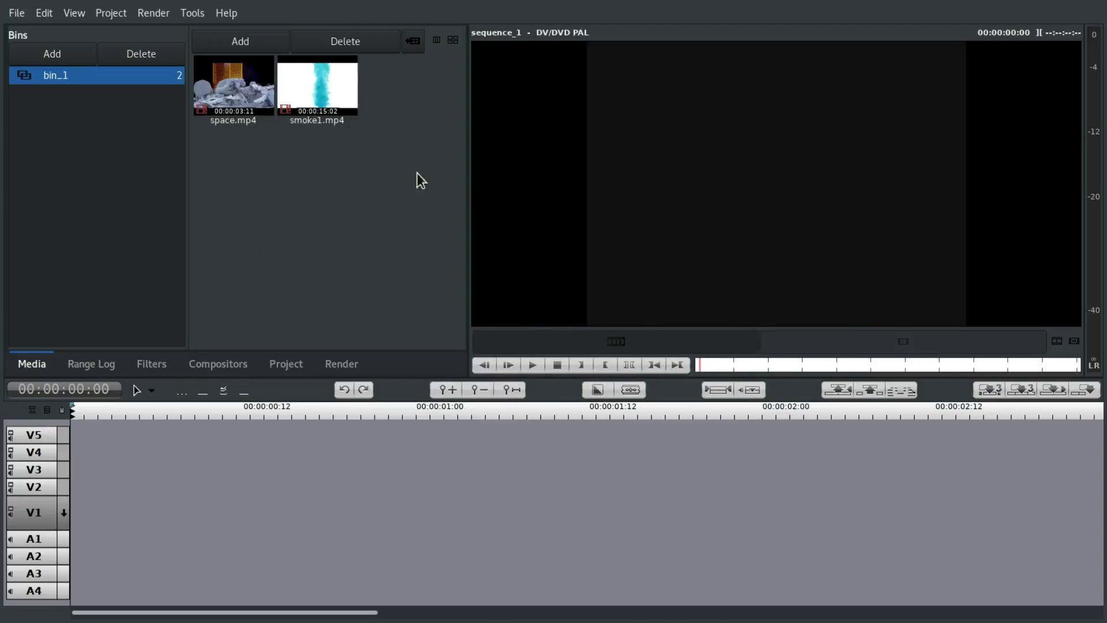
Lay space.mp4 then smoke1.mp4 on V1 and select smoke1 near the cut
drag(231, 108, 127, 512)
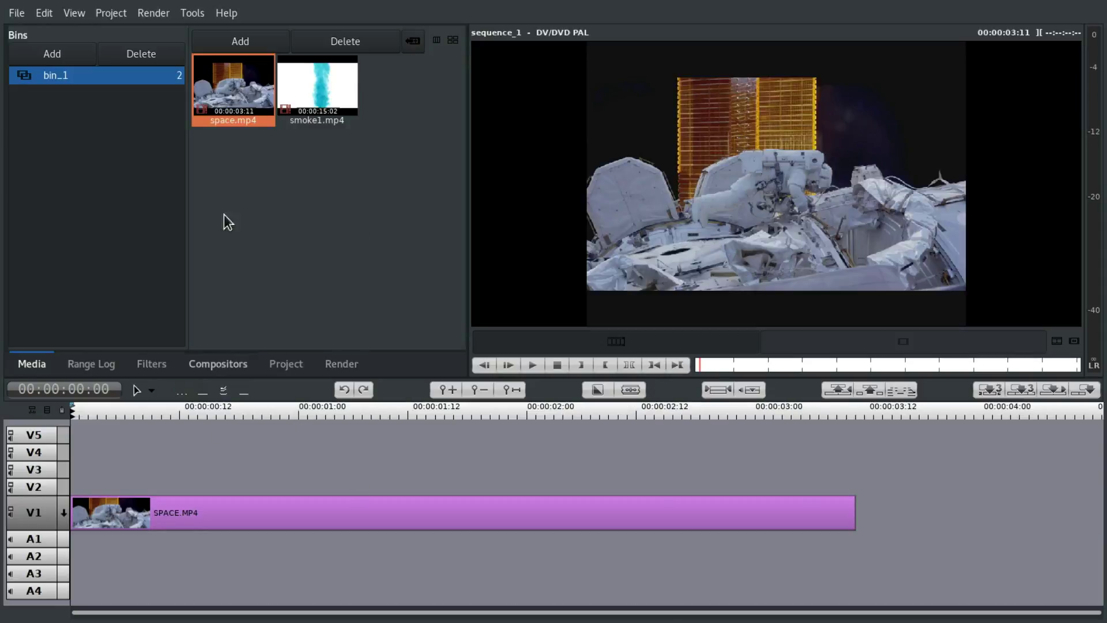
click(355, 88)
drag(355, 88, 898, 519)
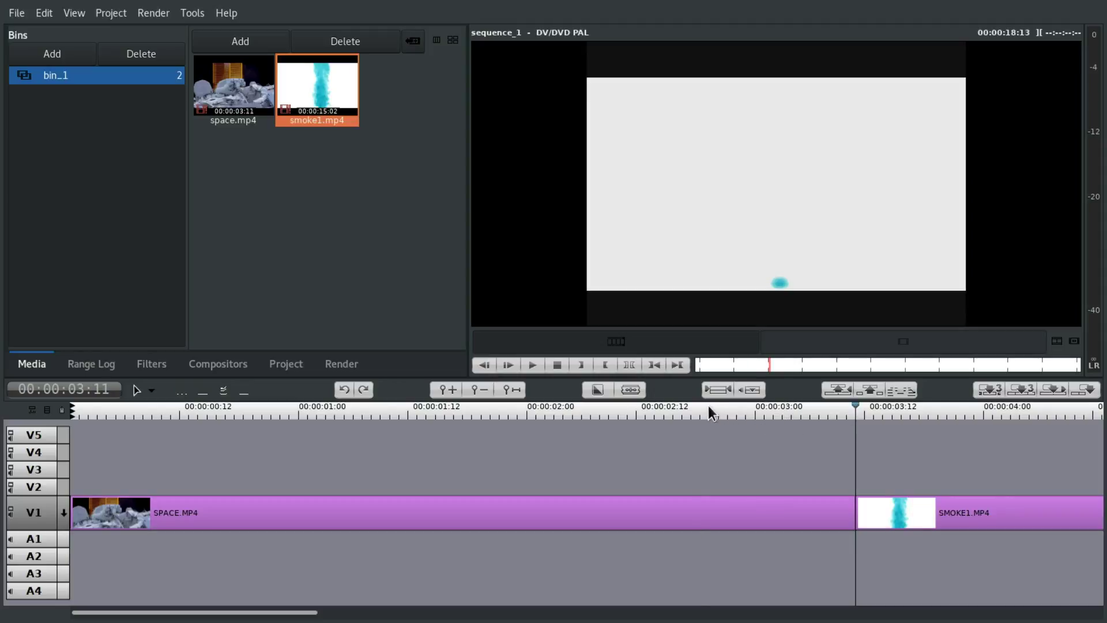
drag(708, 406, 931, 411)
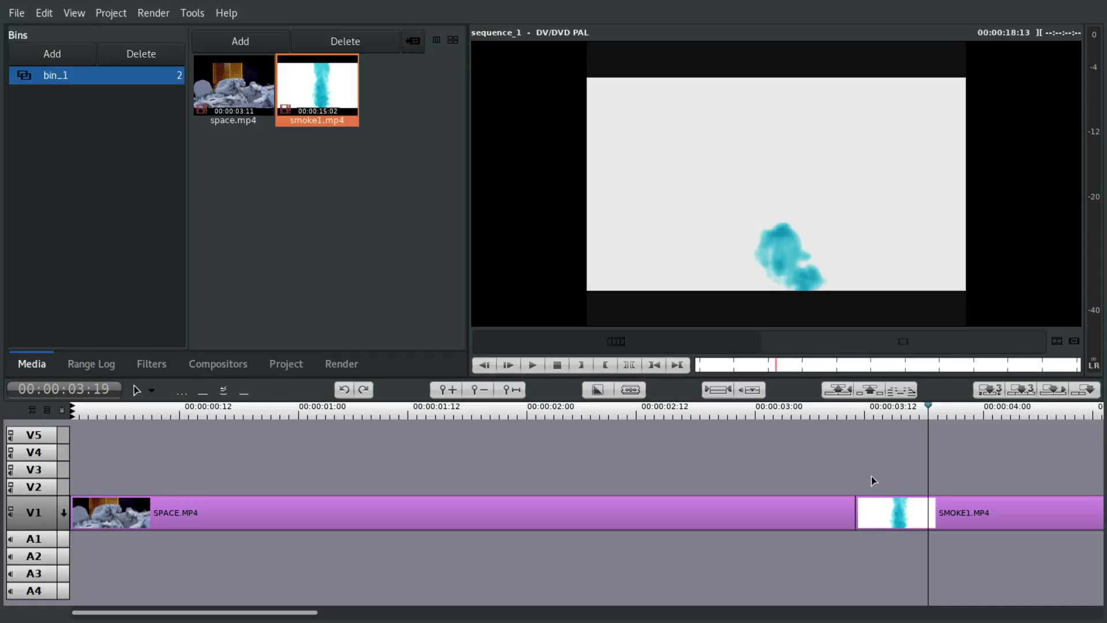
key(Up)
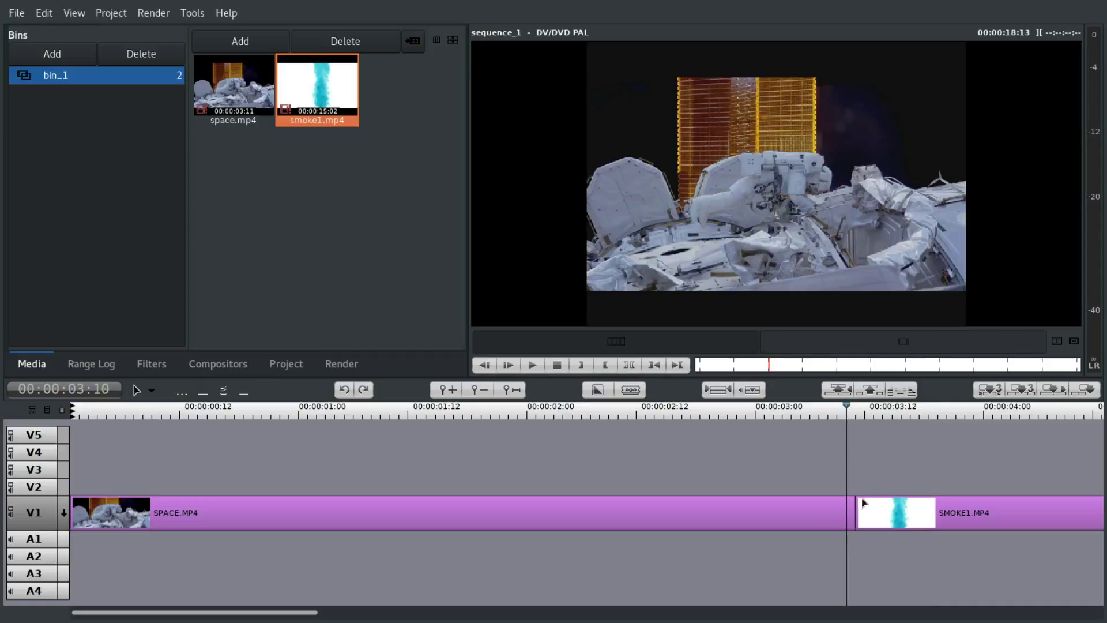
click(893, 510)
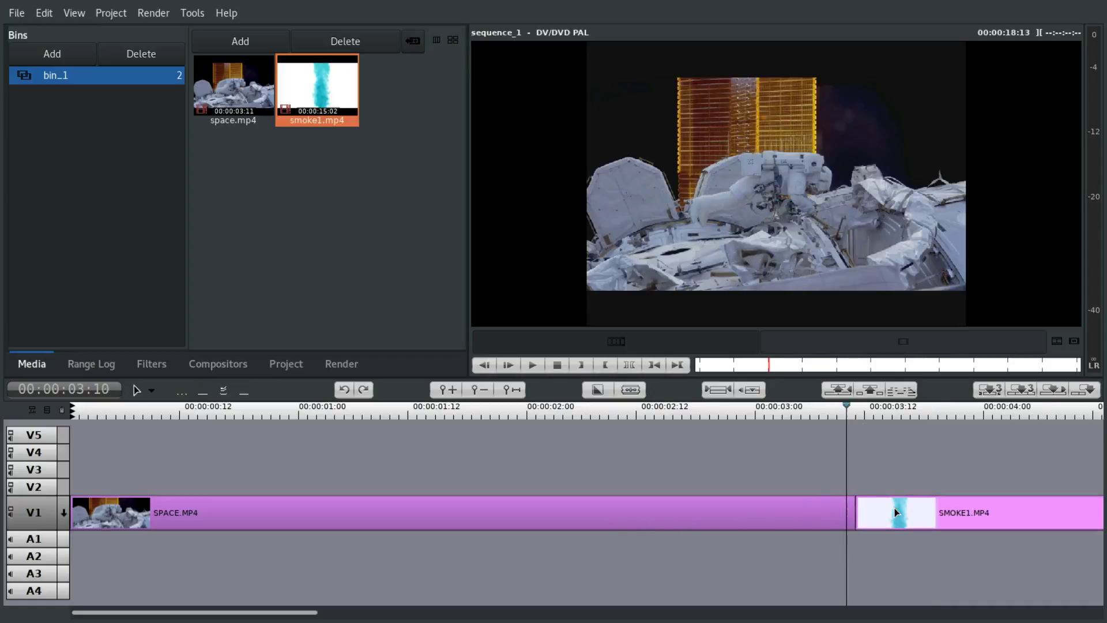
shift+click(813, 517)
key(Home)
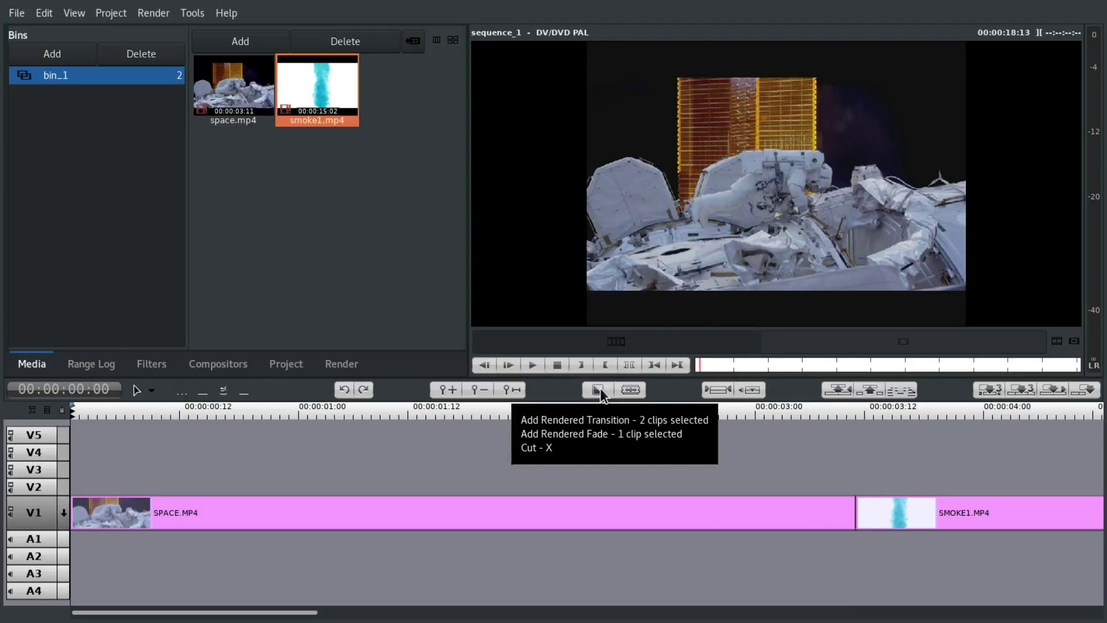
click(601, 388)
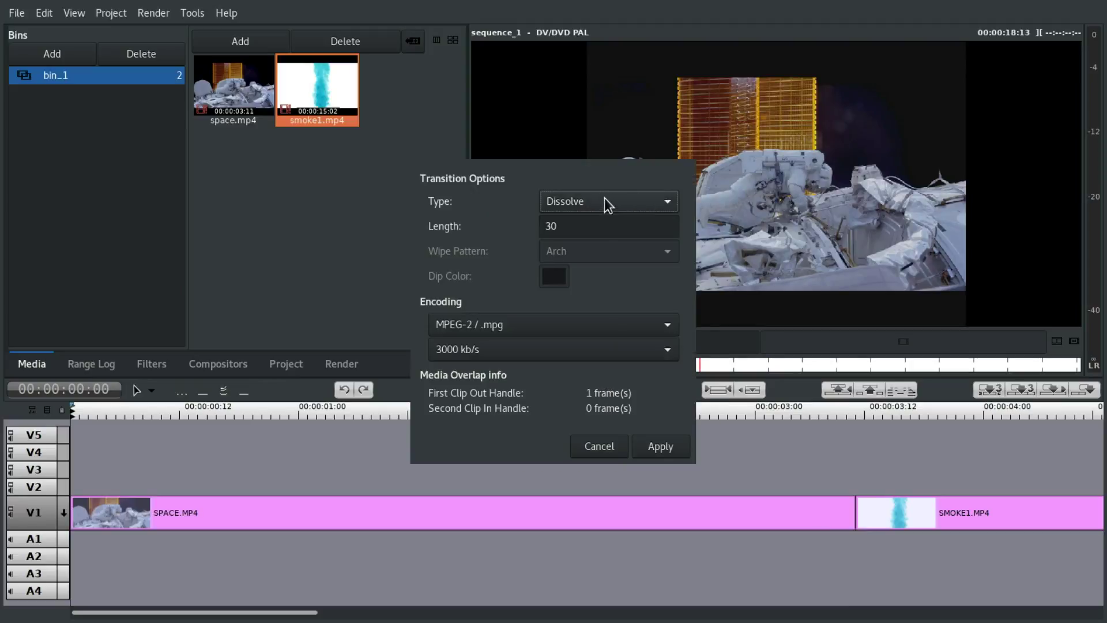
click(604, 198)
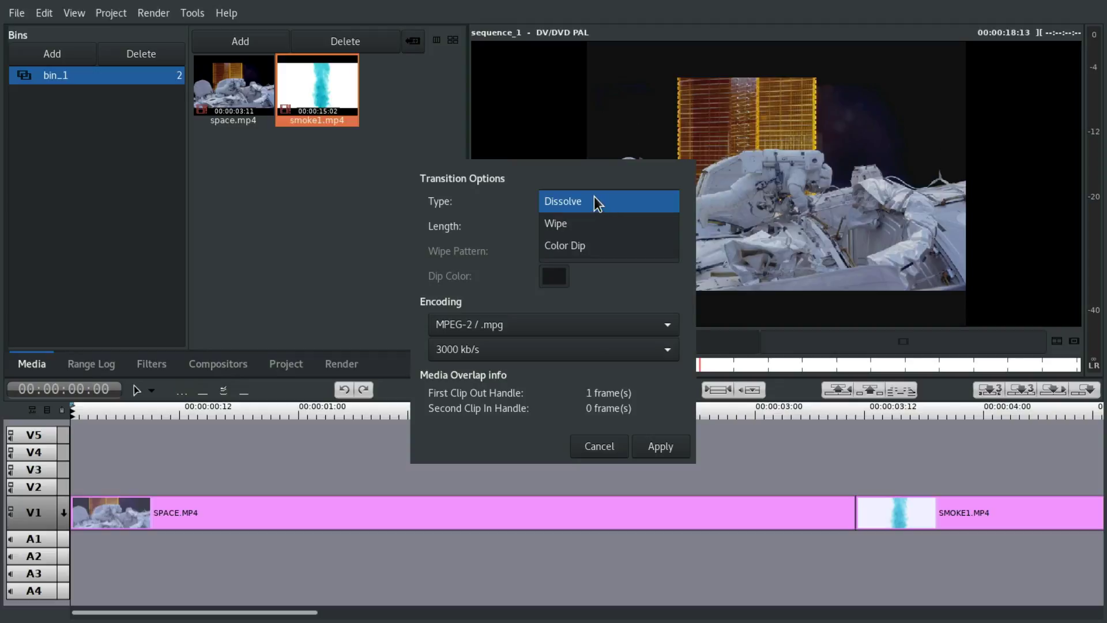
click(594, 201)
double_click(588, 228)
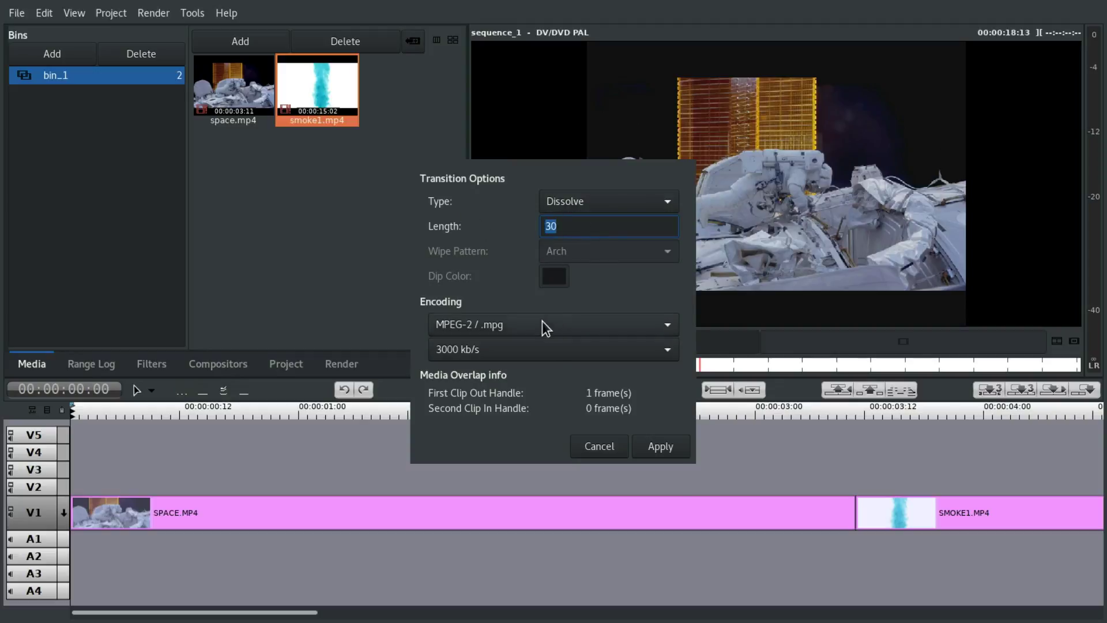
click(542, 324)
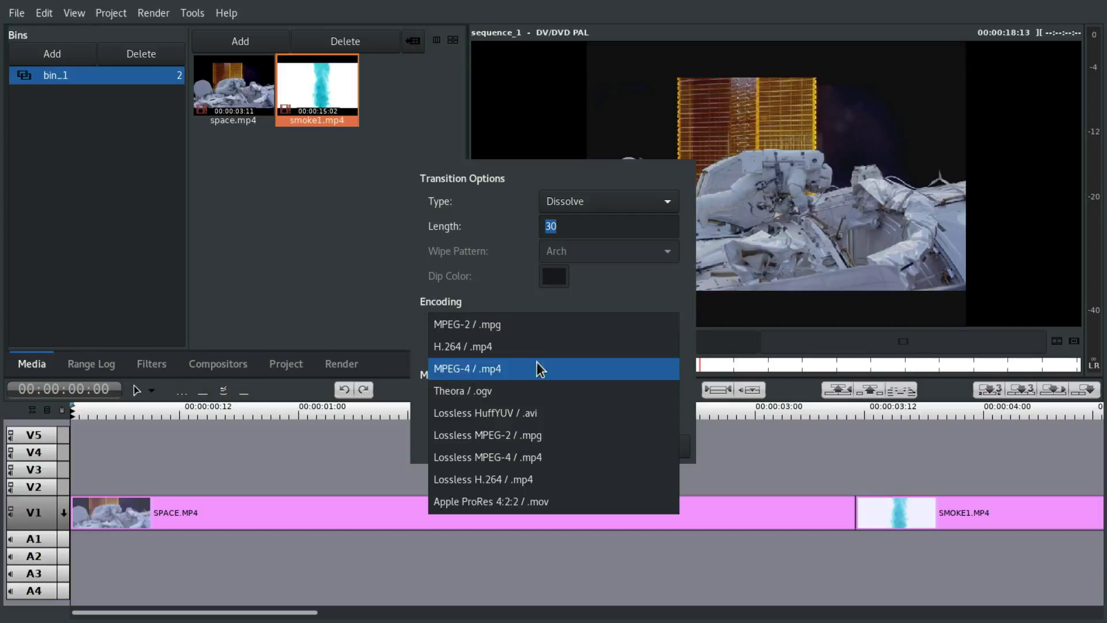
click(538, 355)
click(527, 349)
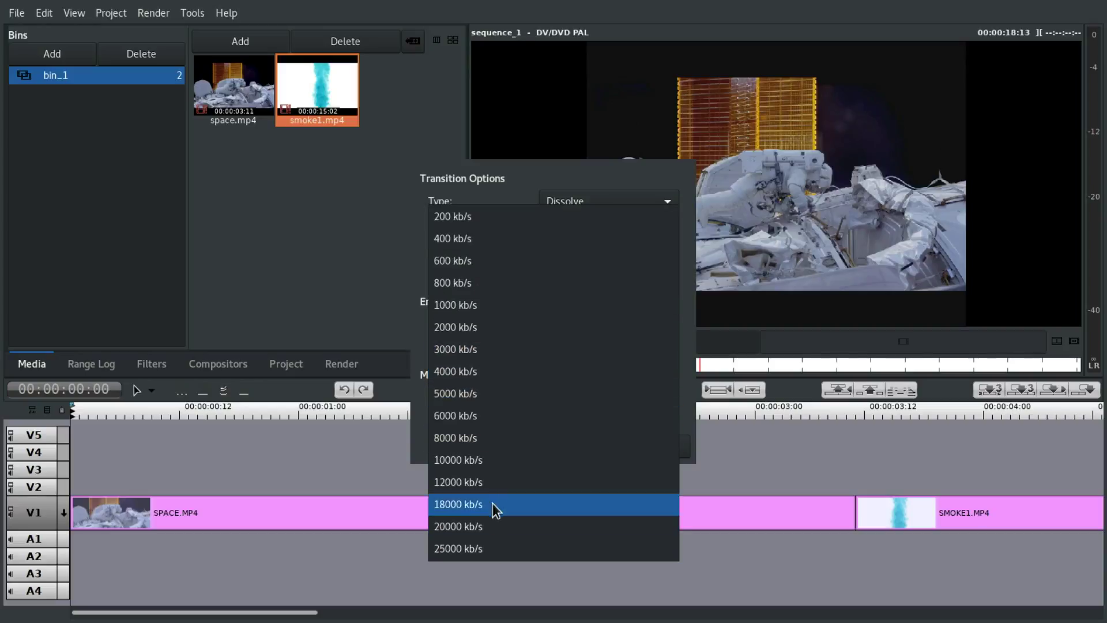
click(502, 437)
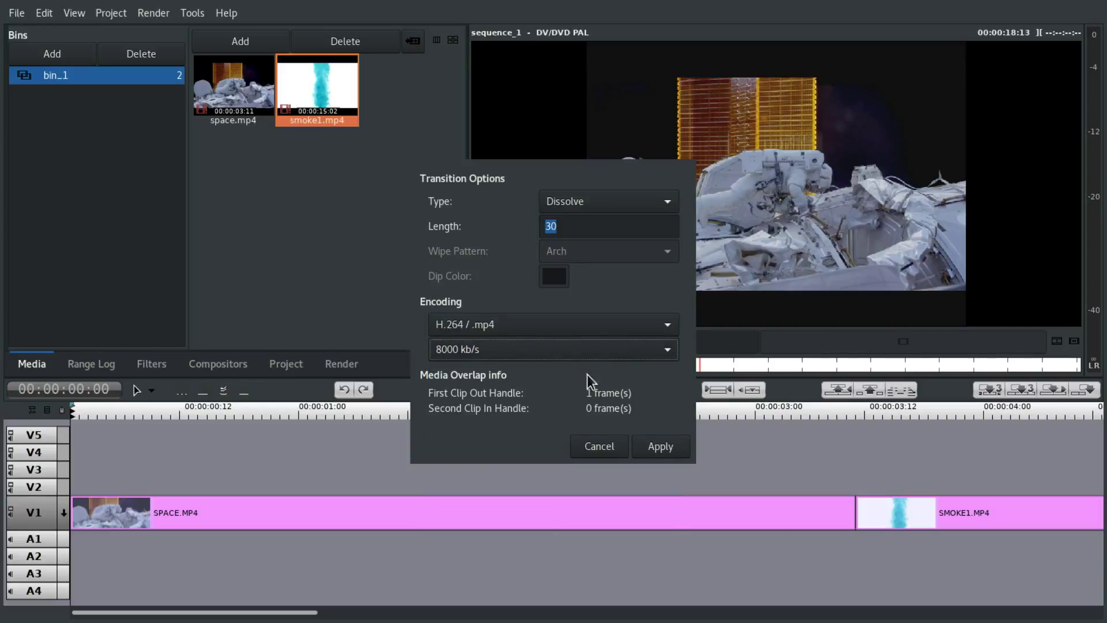
click(648, 451)
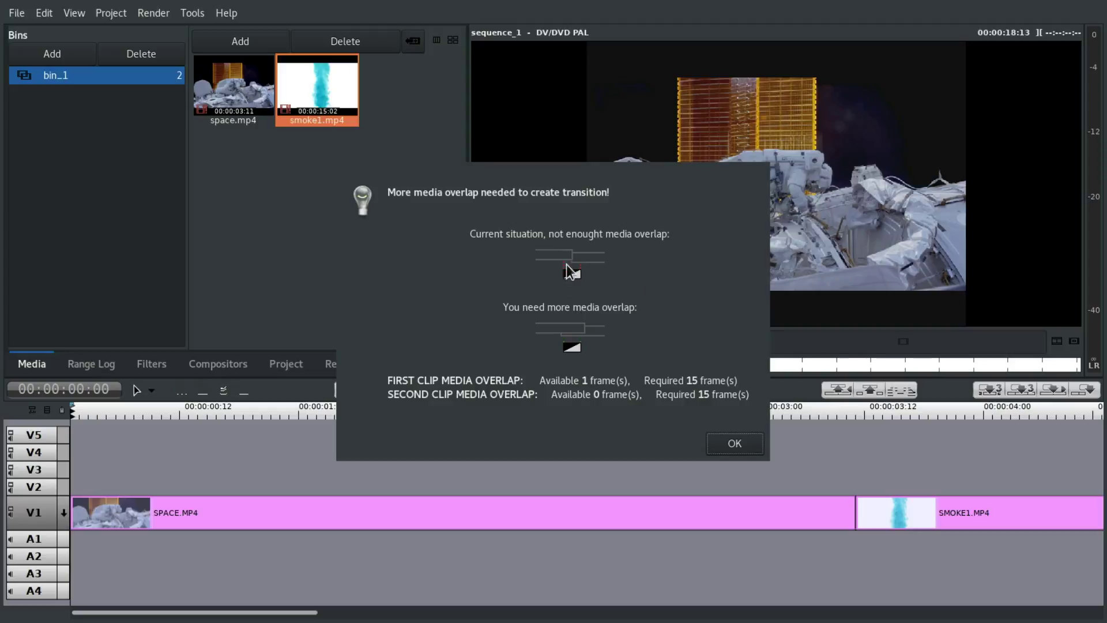
click(757, 449)
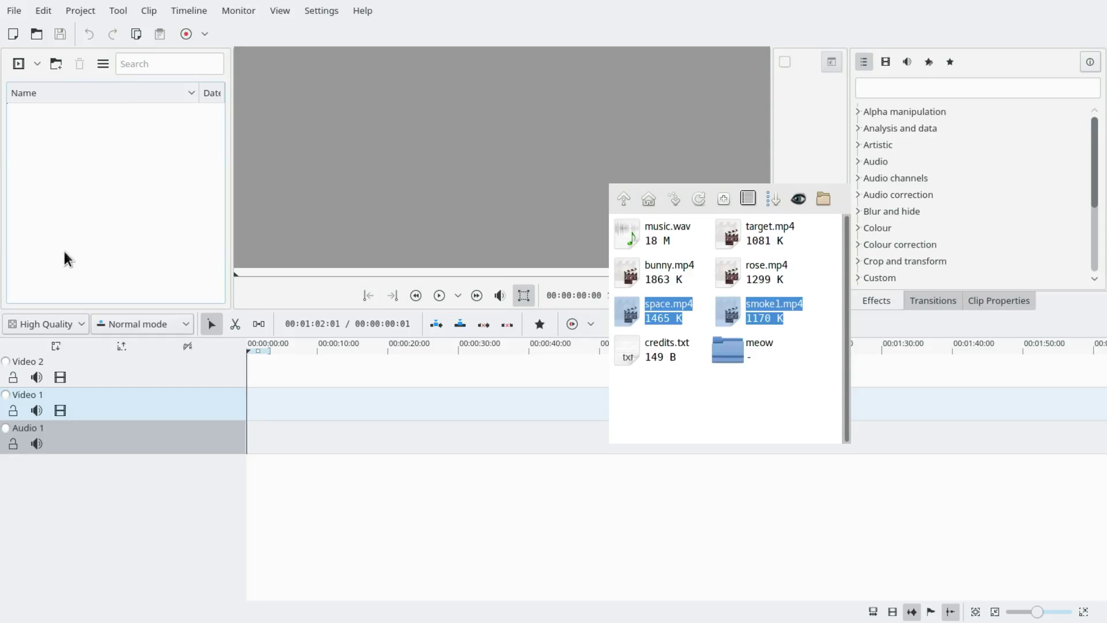
Import both clips, switching to the clip's profile, and place space.mp4 on Video 2
drag(67, 259, 68, 259)
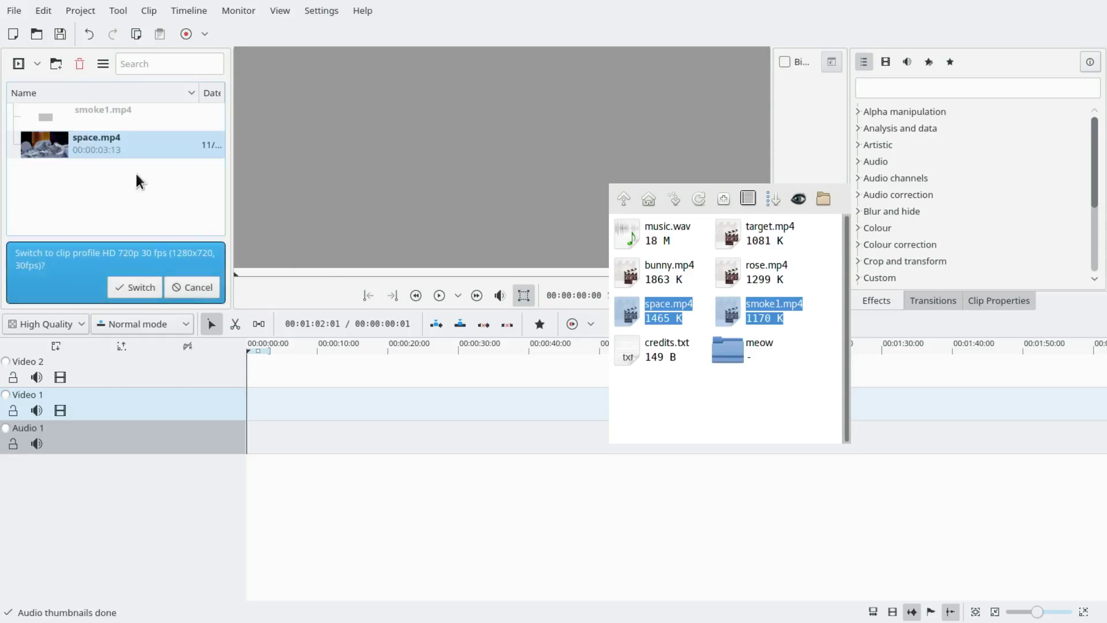
click(138, 288)
drag(95, 137, 774, 466)
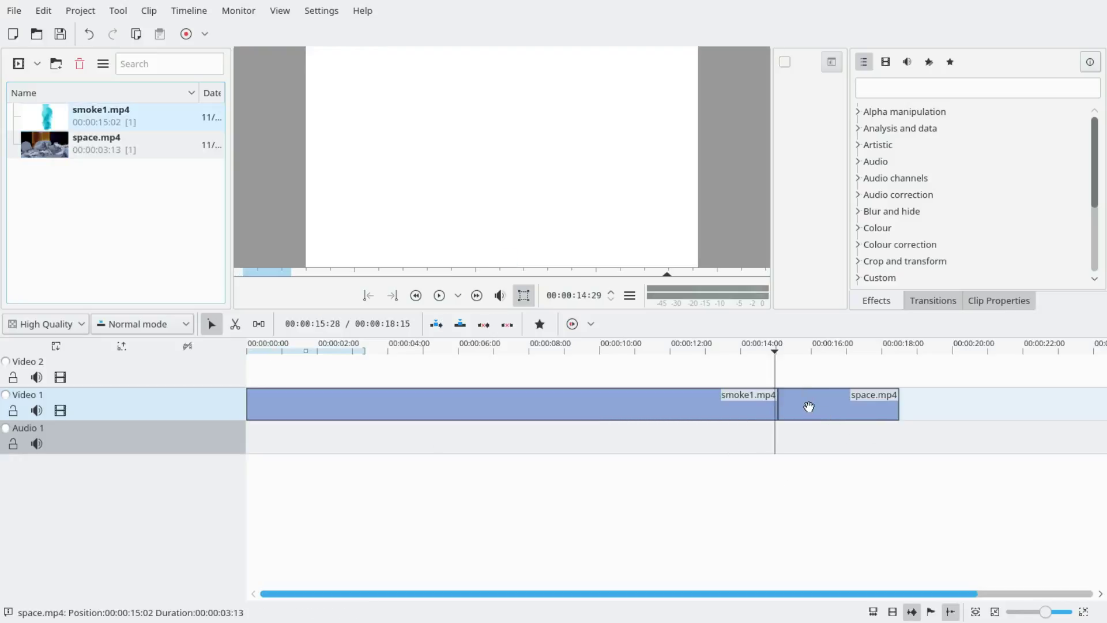
drag(809, 406, 812, 365)
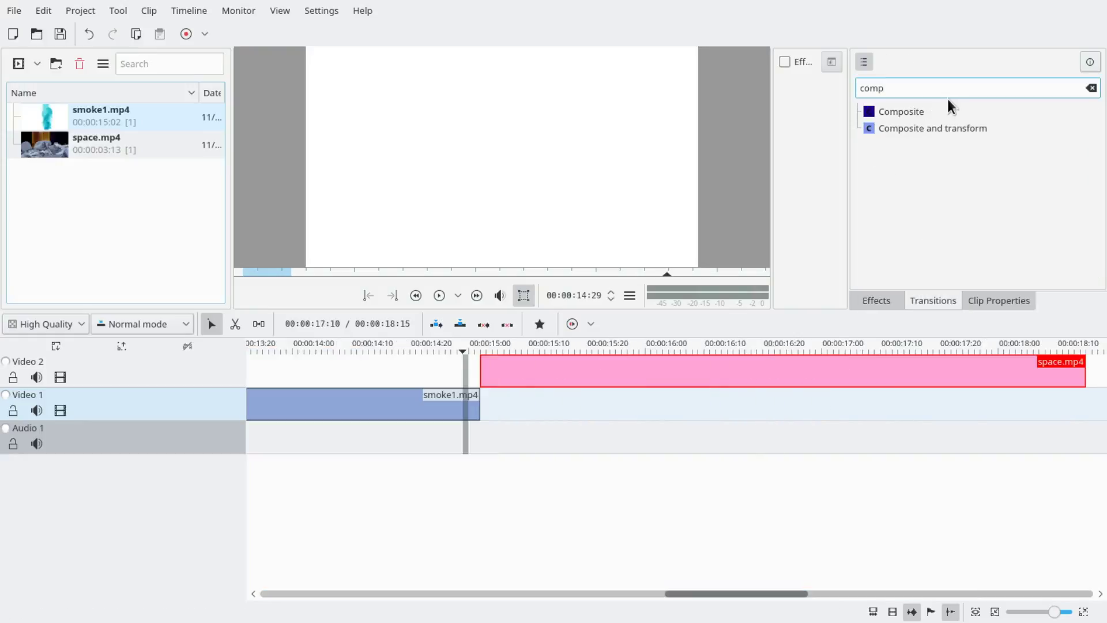
Add a Dissolve transition where the two clips meet and lengthen it slightly
key(BackSpace)
key(BackSpace)
key(BackSpace)
key(BackSpace)
text(diss)
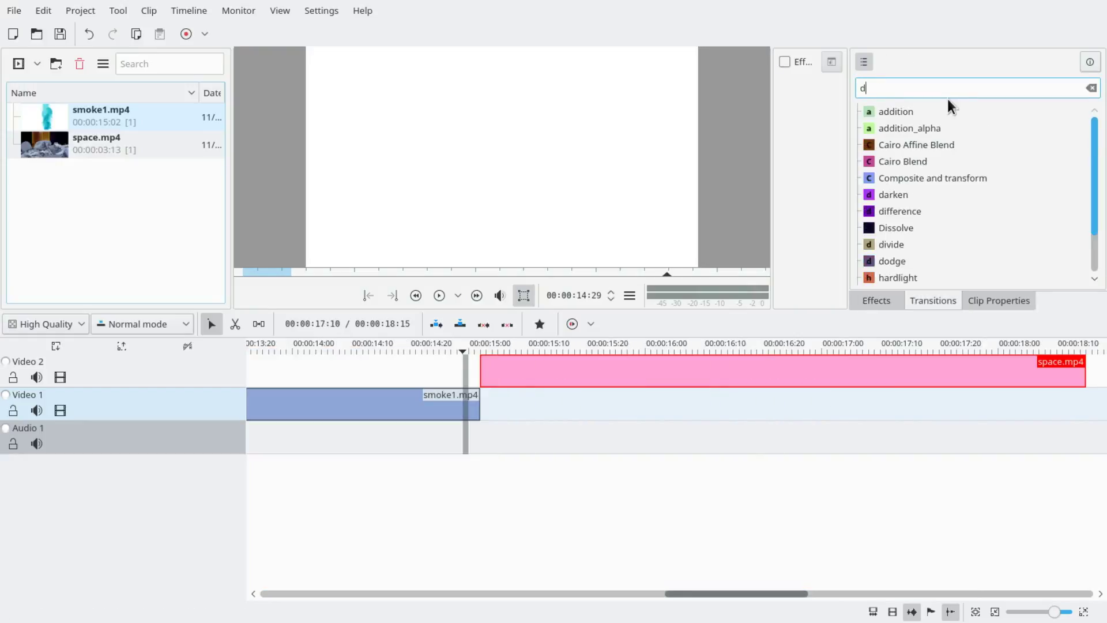
click(902, 115)
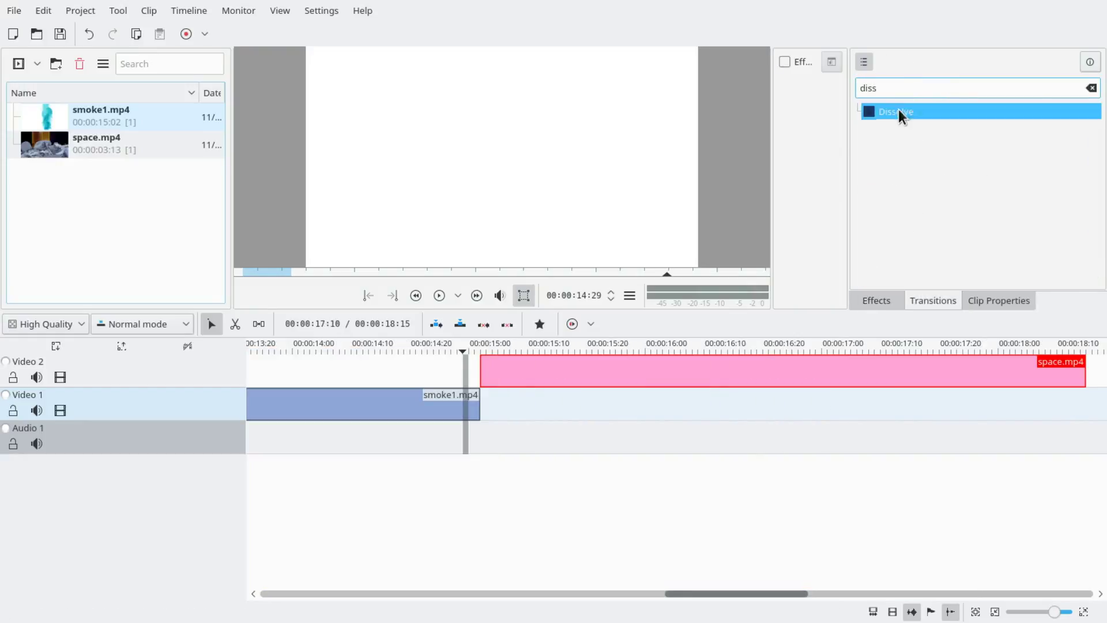
drag(903, 116, 515, 381)
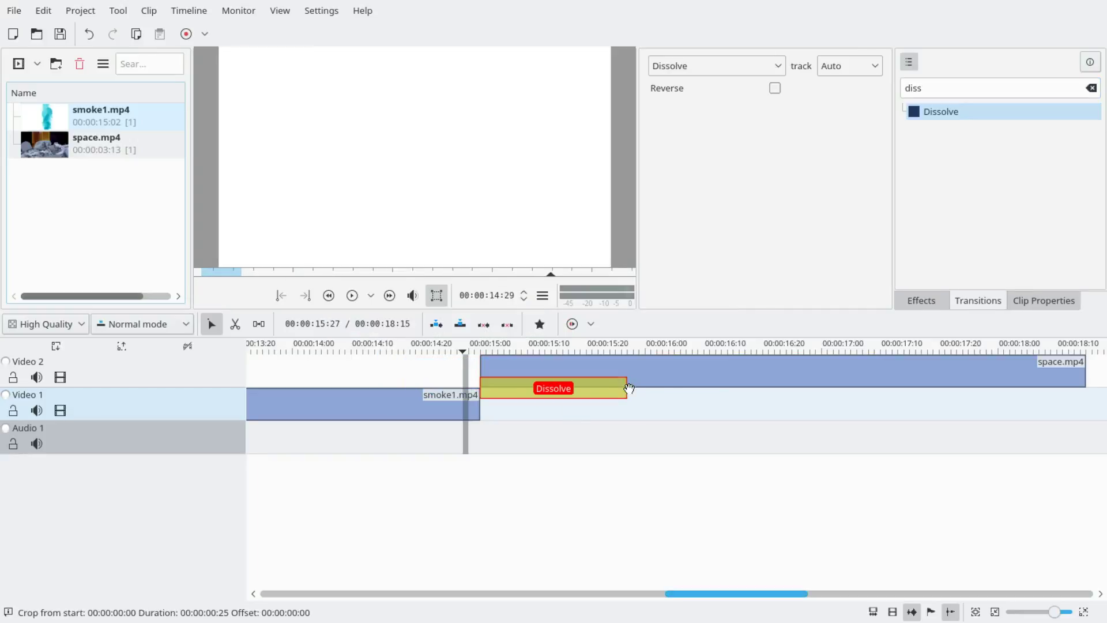
drag(662, 392, 448, 388)
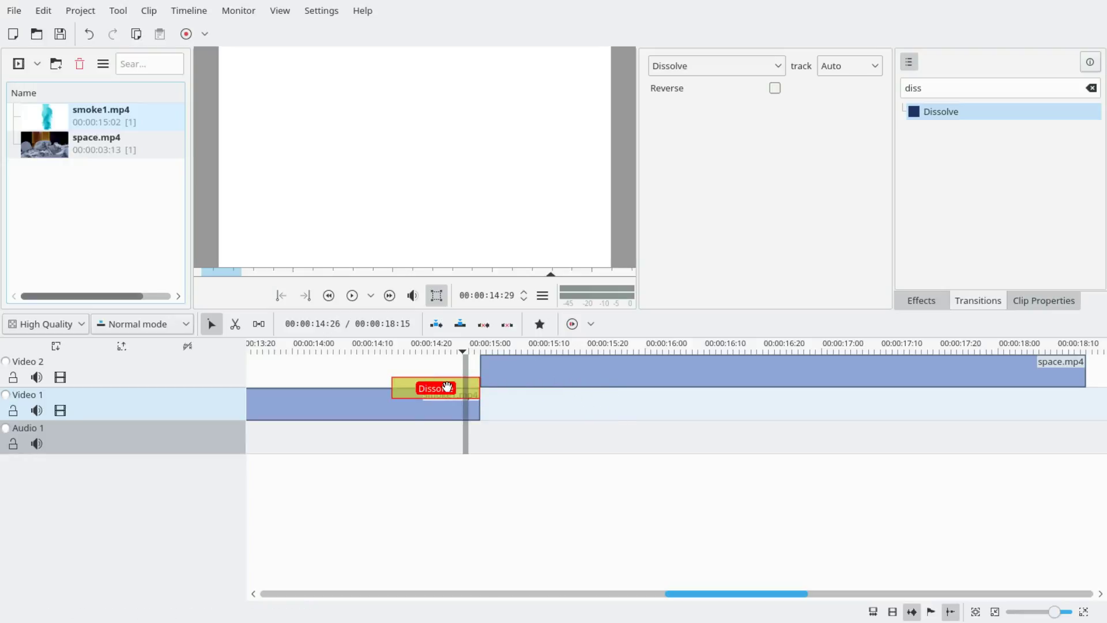
Preview the dissolve and shift space.mp4 on Video 2 left to start at it
scroll(470, 408, up, 2)
click(467, 444)
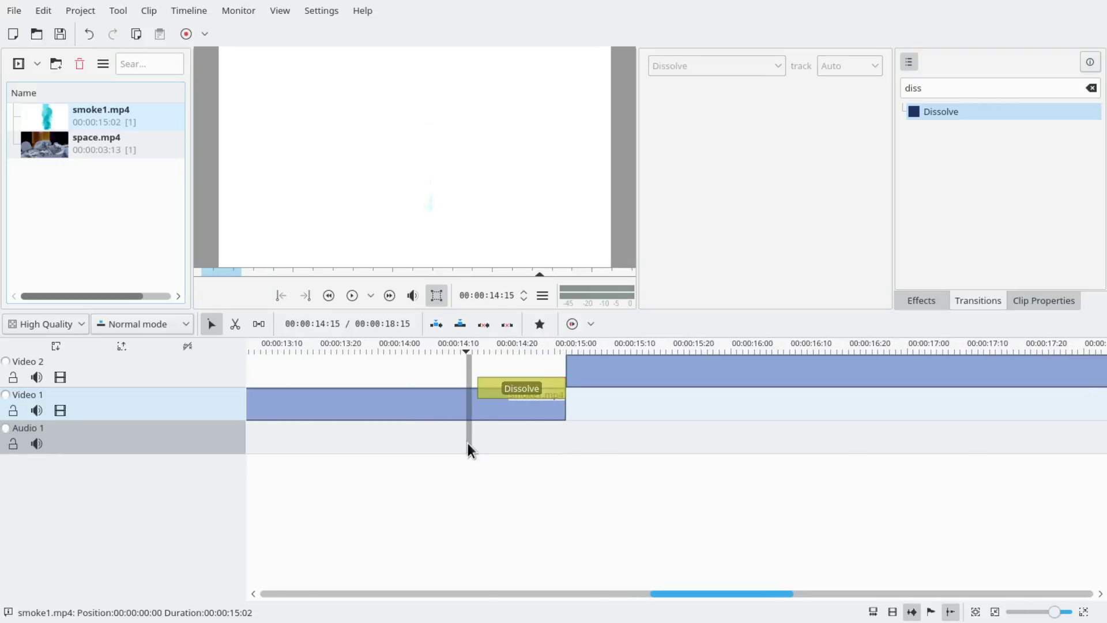
drag(437, 442, 532, 448)
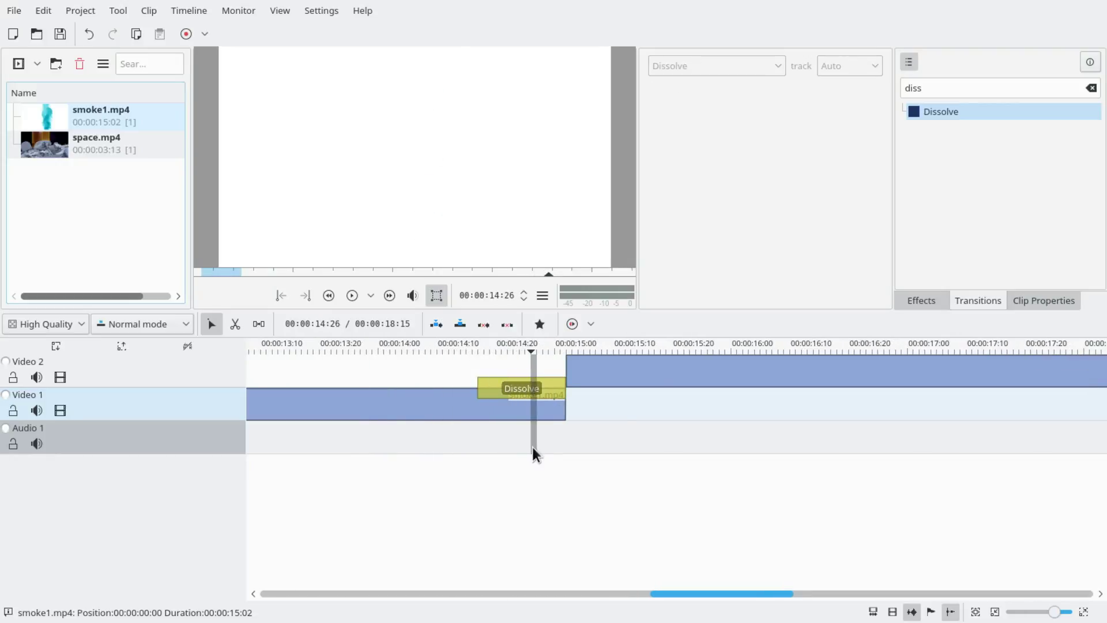
click(704, 374)
drag(705, 375, 608, 374)
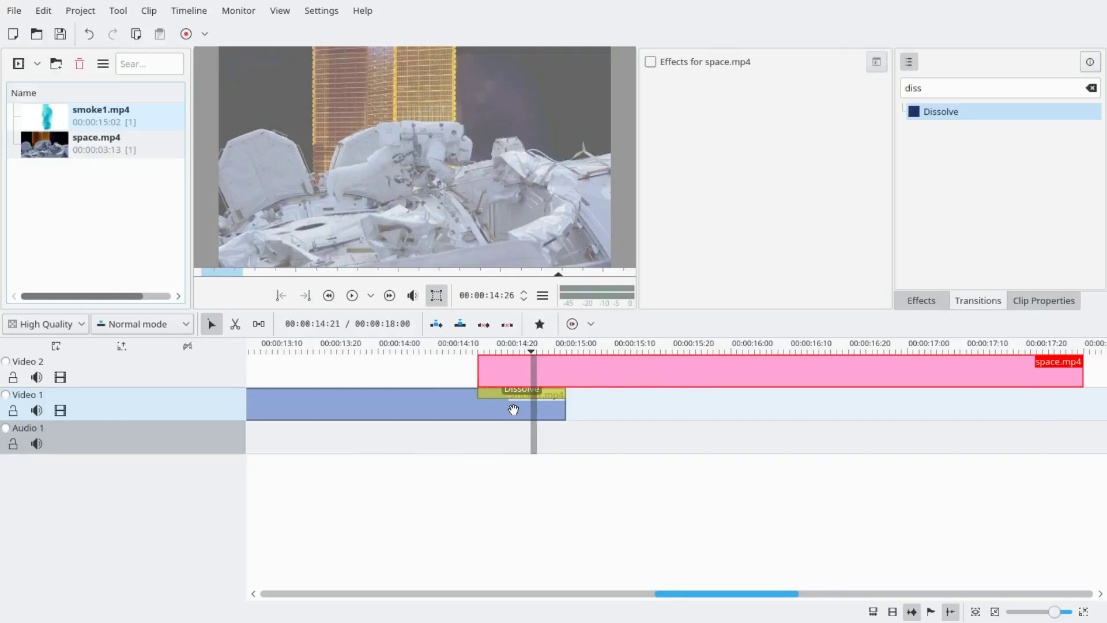
drag(479, 443, 591, 515)
Move space.mp4 to Video 1 and realign it and the Dissolve at smoke1.mp4's end
mouse_move(510, 465)
mouse_down()
mouse_move(586, 465)
mouse_move(587, 500)
mouse_move(524, 475)
mouse_up()
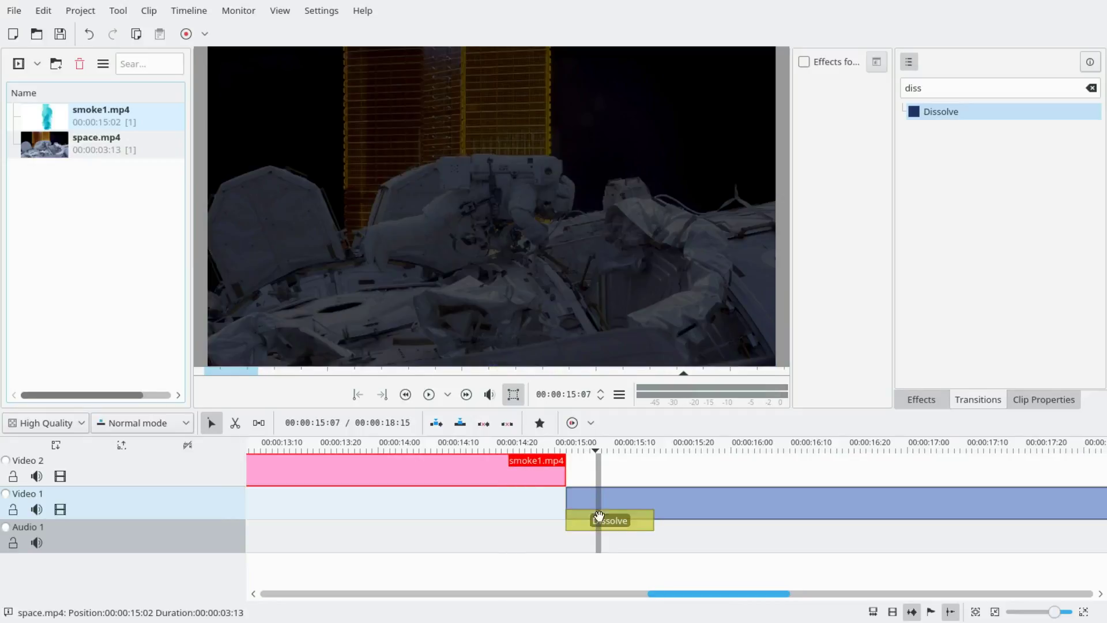
click(597, 520)
drag(599, 521, 517, 488)
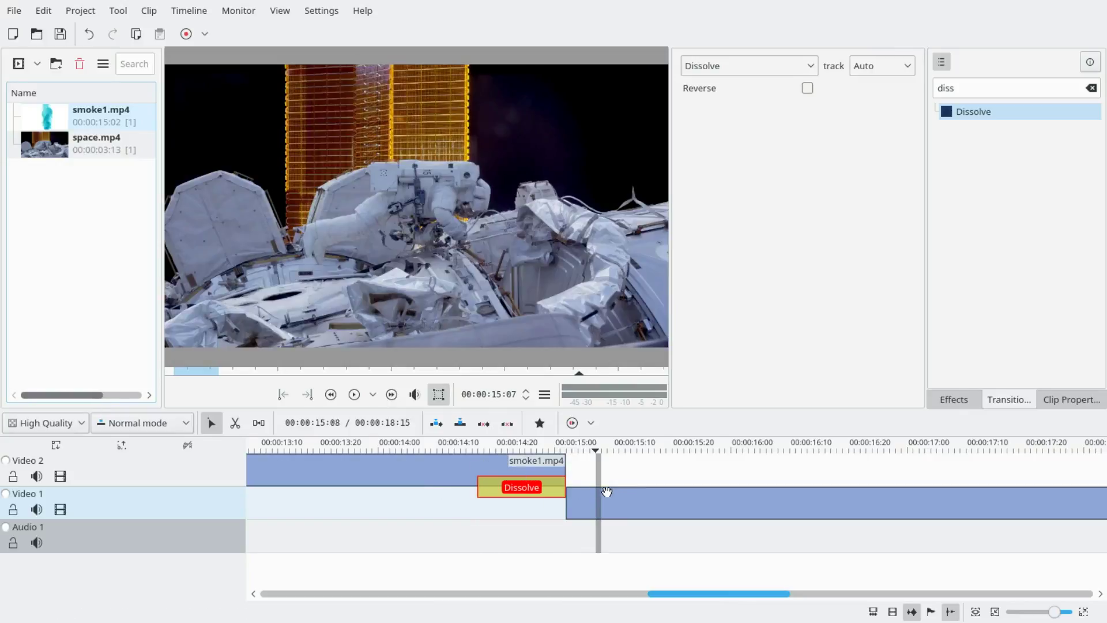
drag(607, 491, 542, 514)
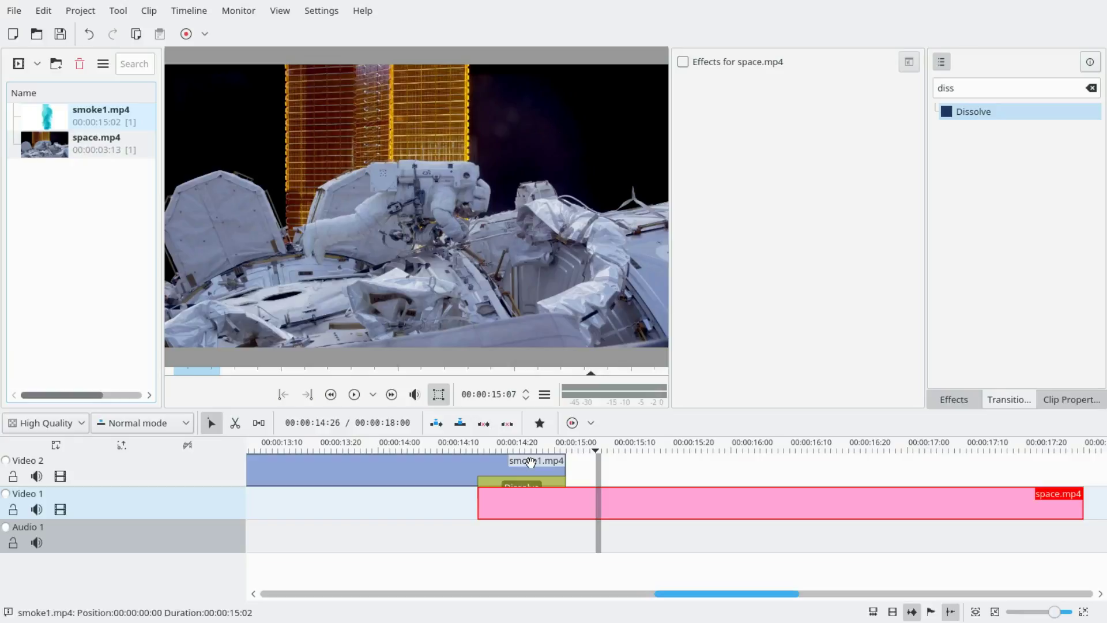
Reverse the Dissolve's direction and play it back to check
click(474, 545)
key(space)
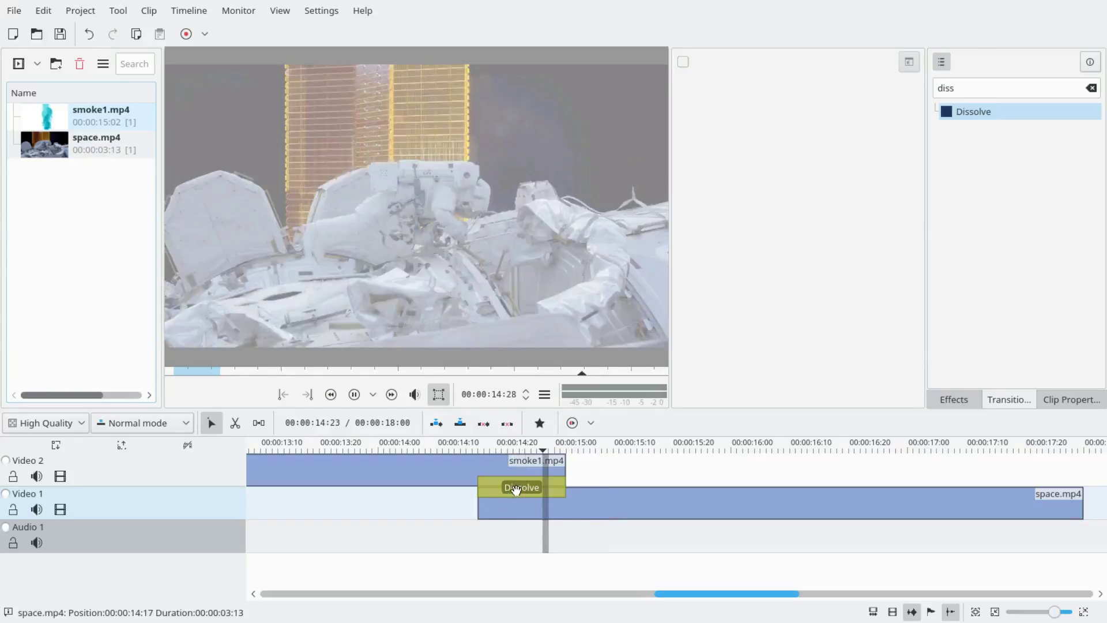
click(522, 489)
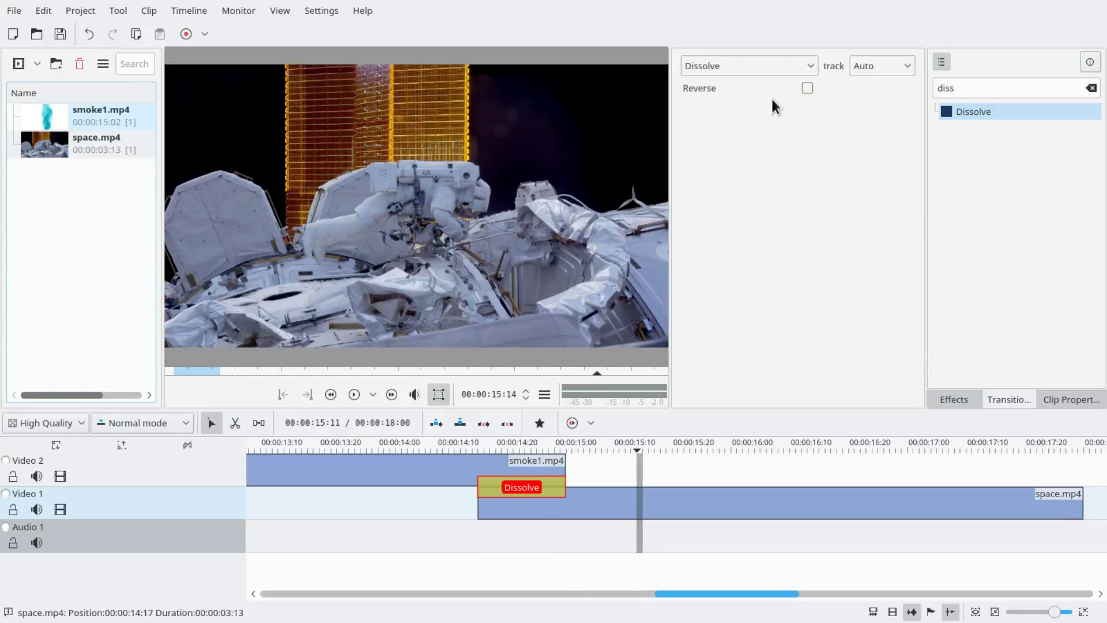
click(807, 89)
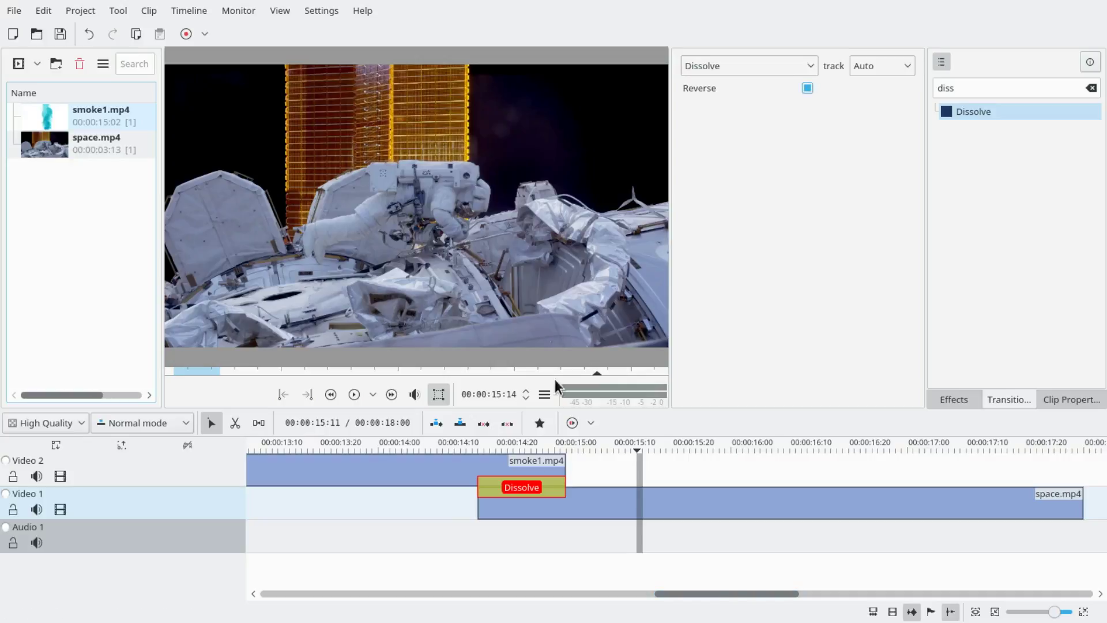
click(443, 548)
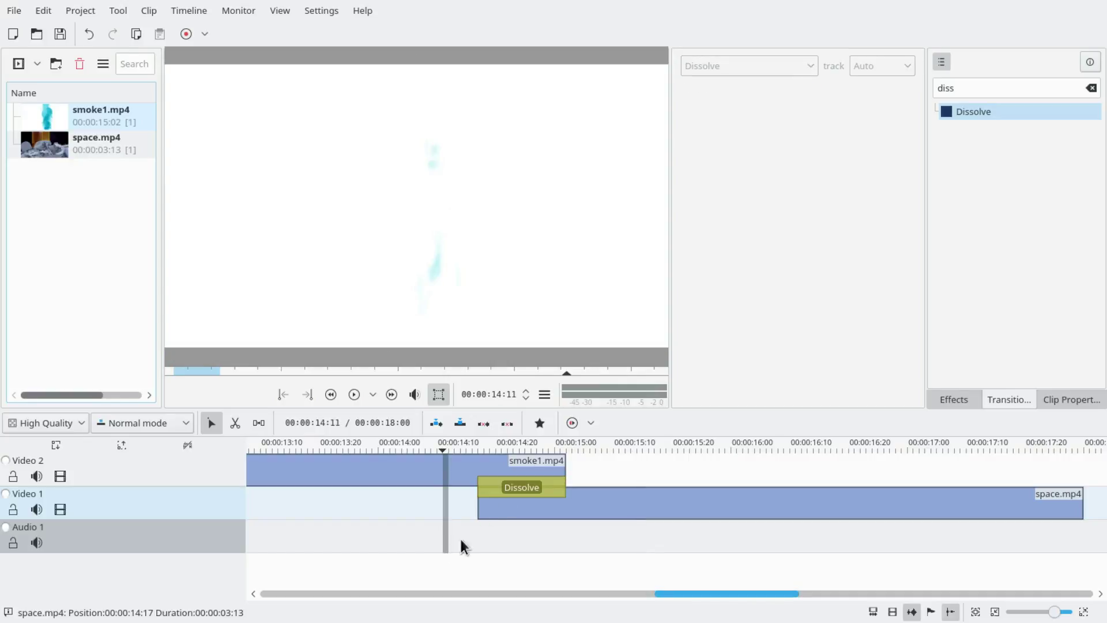
key(space)
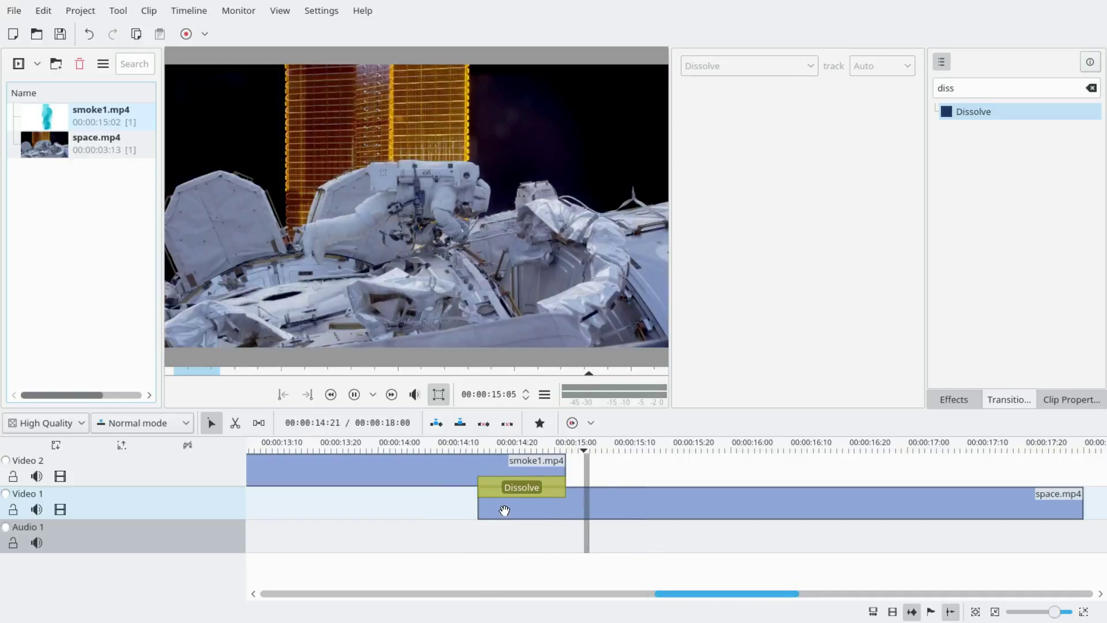
Cut space.mp4 at 15:02 and smoke1.mp4 at 14:17, the Dissolve's edges
click(466, 542)
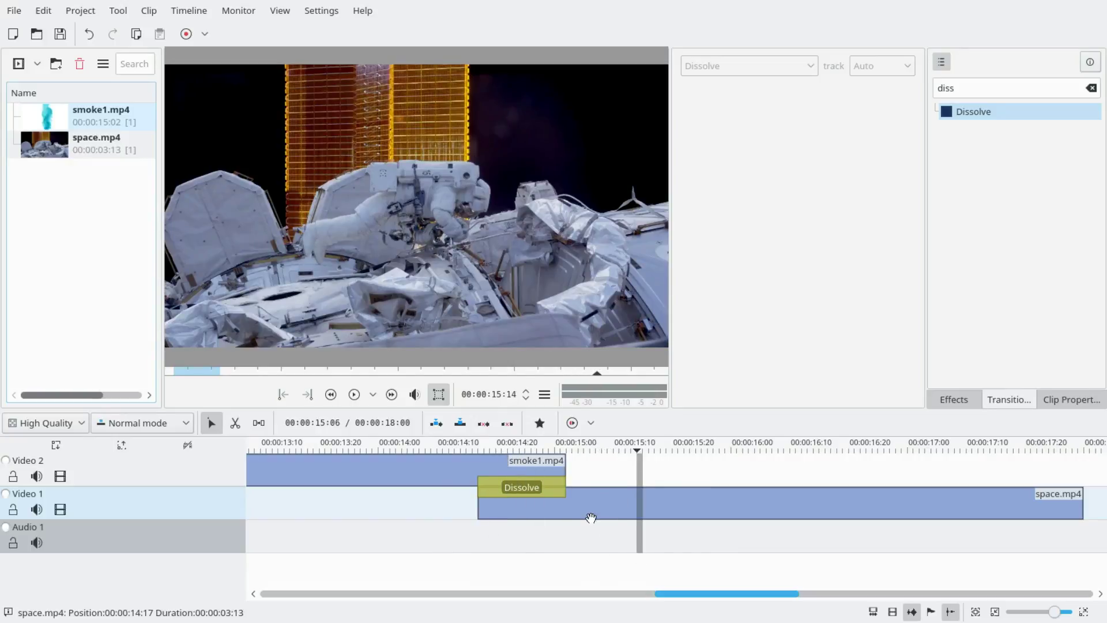
click(572, 519)
click(566, 518)
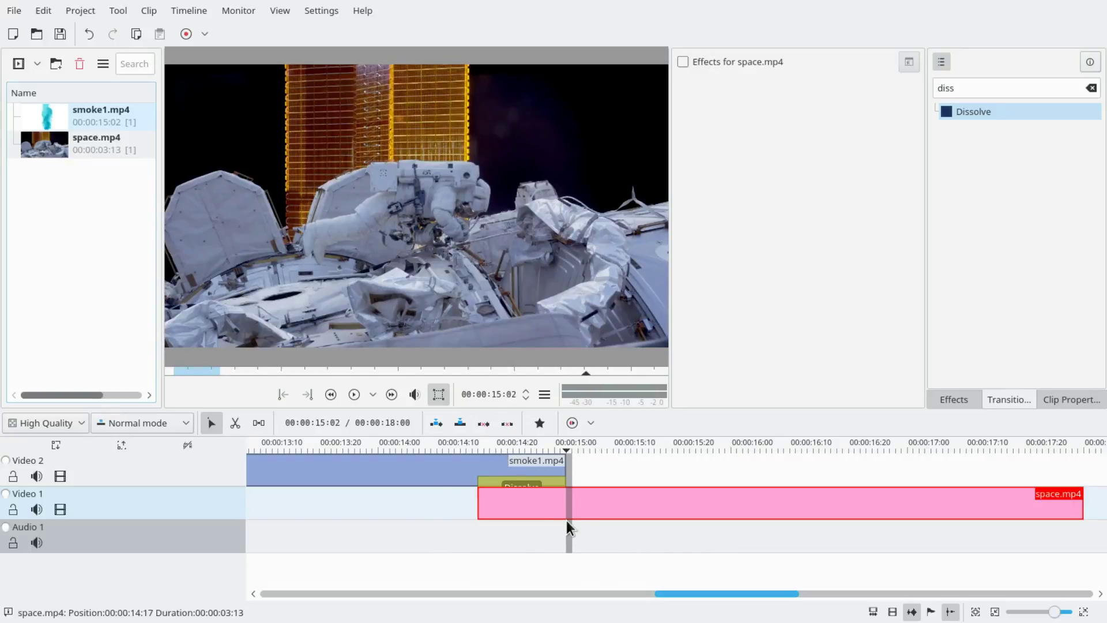
key(shift+r)
click(478, 545)
click(486, 541)
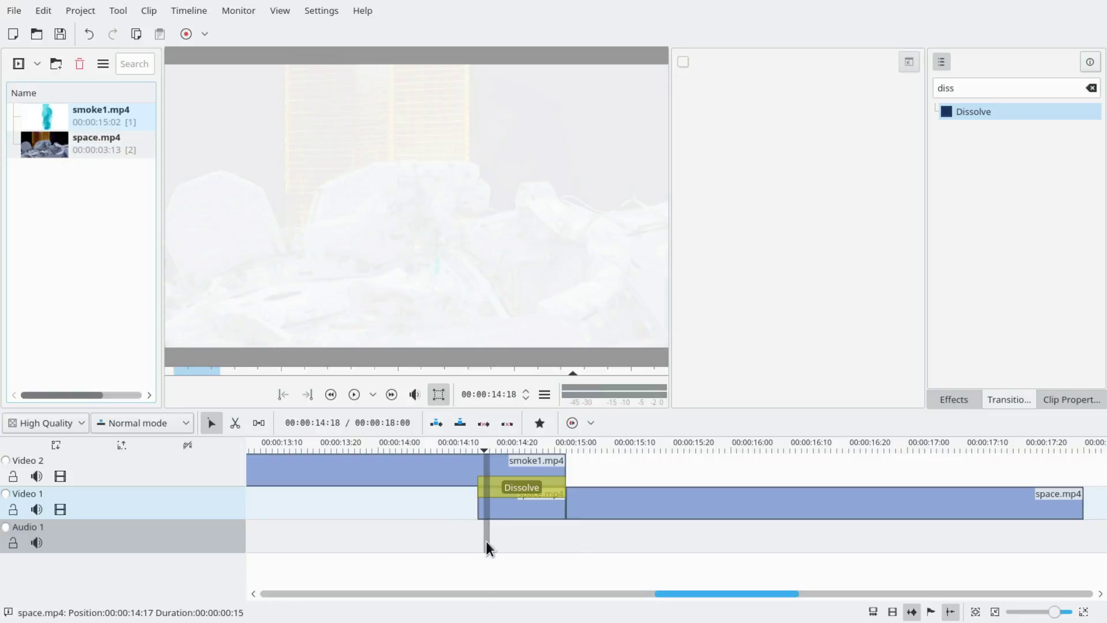
click(483, 539)
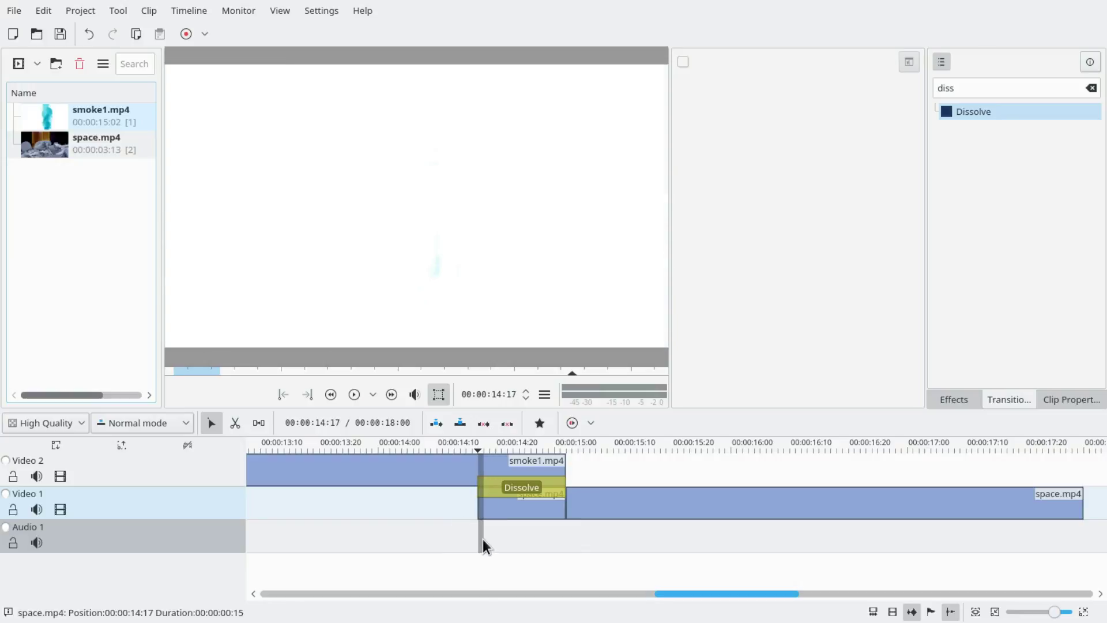
click(461, 470)
key(shift+r)
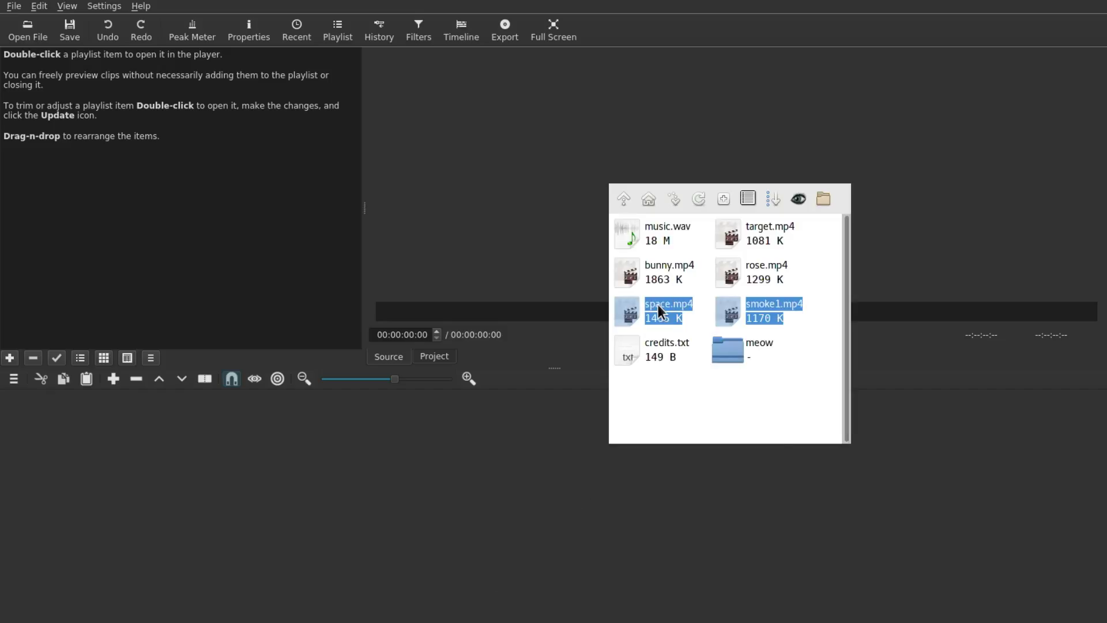
Add both files to the Playlist, then place smoke1.mp4 on V1 with space.mp4 overlapping its end
drag(754, 311, 240, 216)
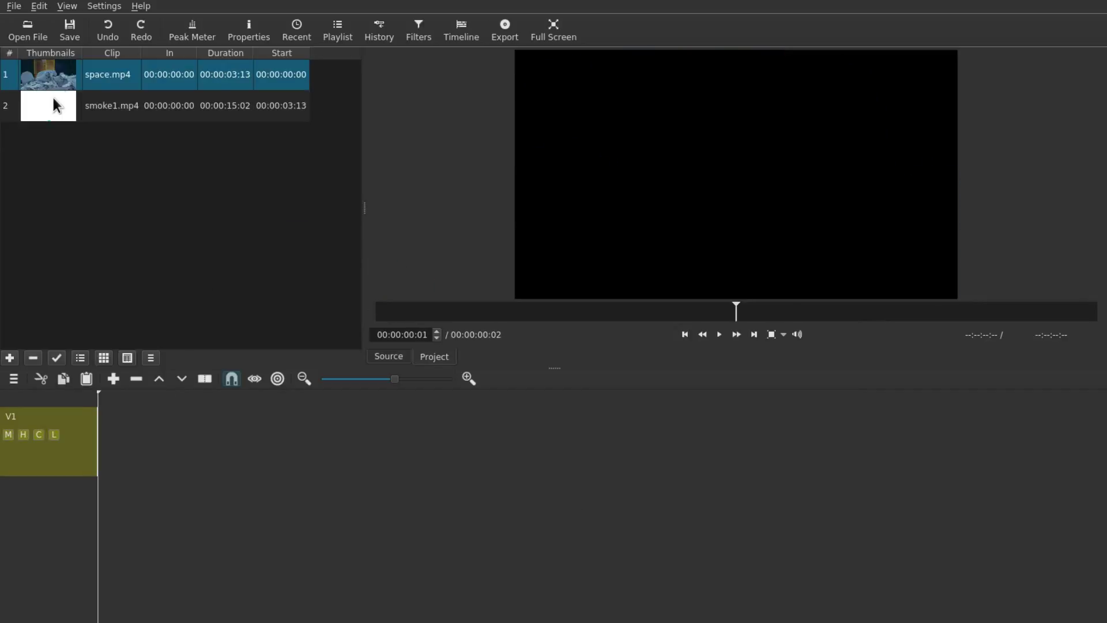
drag(53, 99, 215, 468)
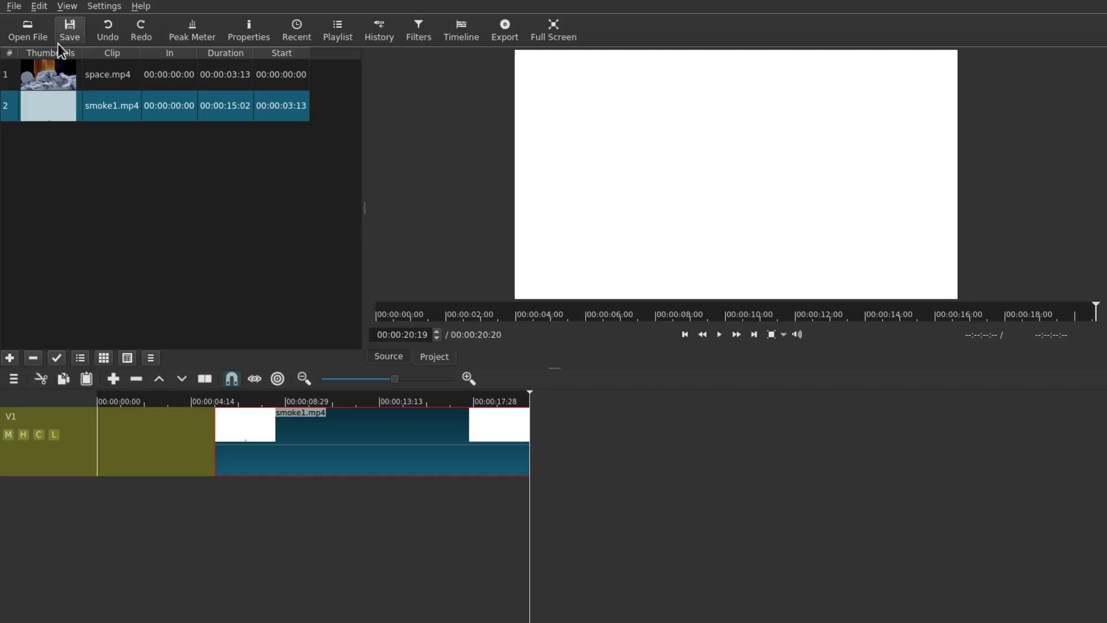
drag(52, 74, 544, 411)
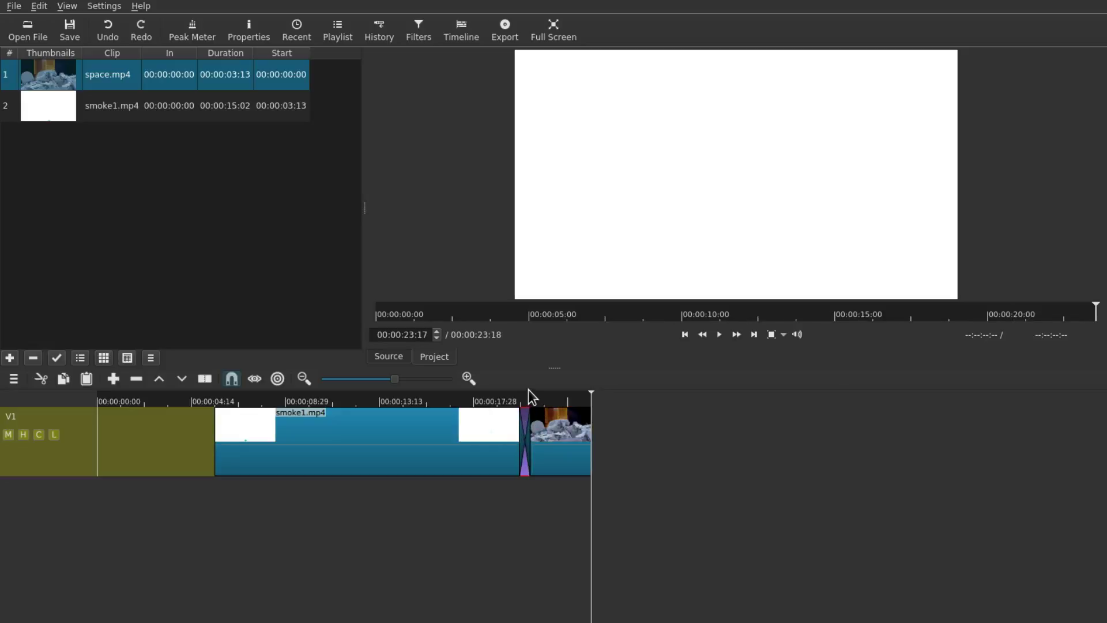
click(528, 391)
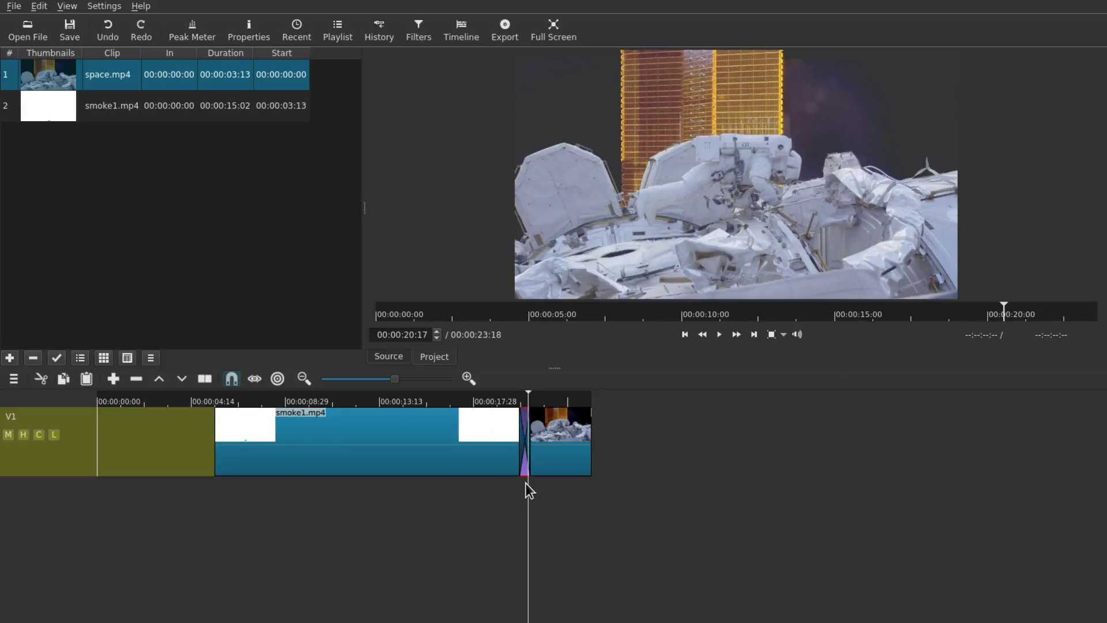
scroll(528, 490, up, 3)
click(668, 573)
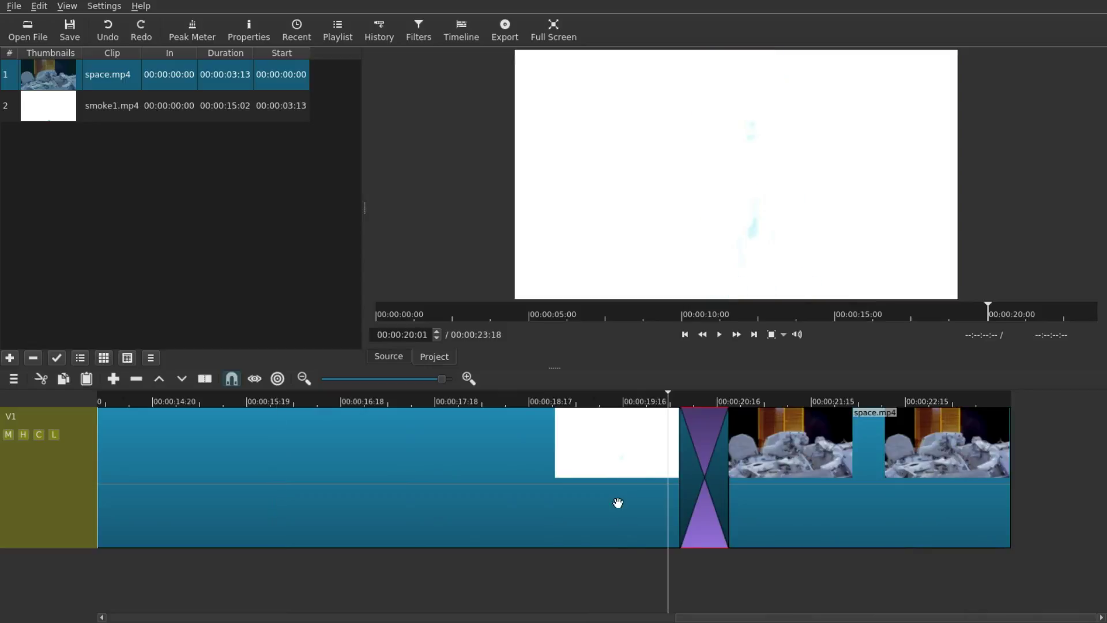
click(615, 501)
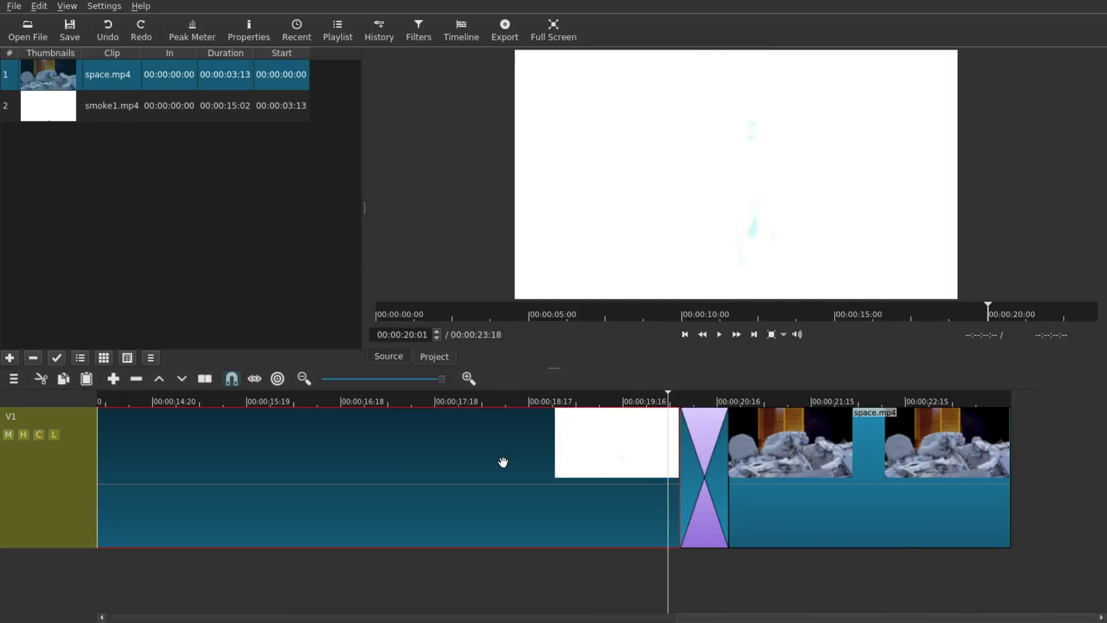
click(708, 442)
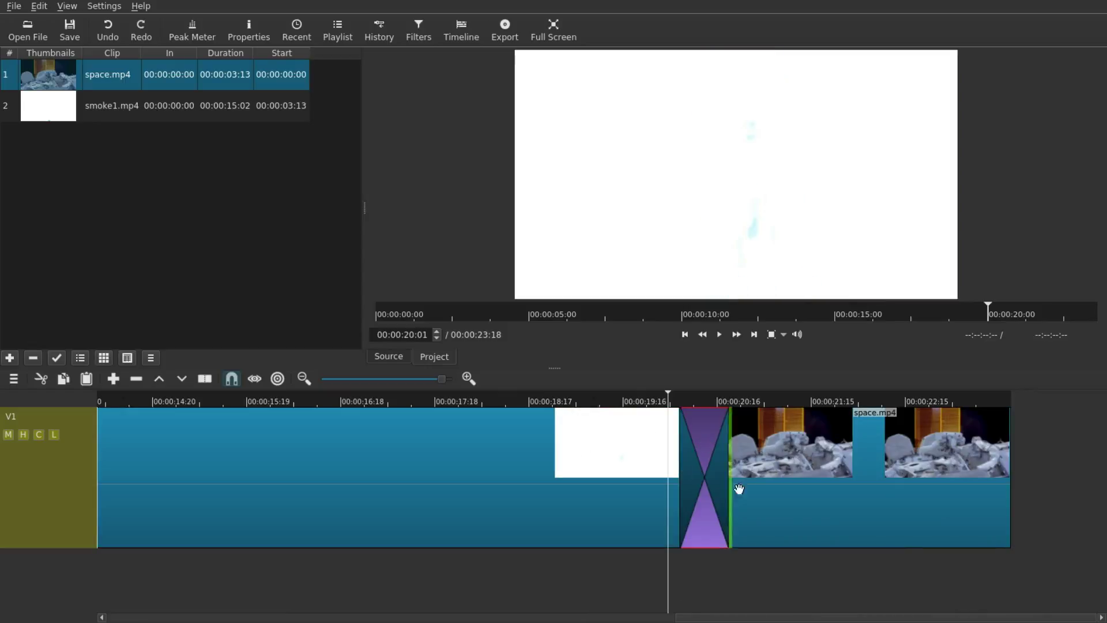
click(695, 398)
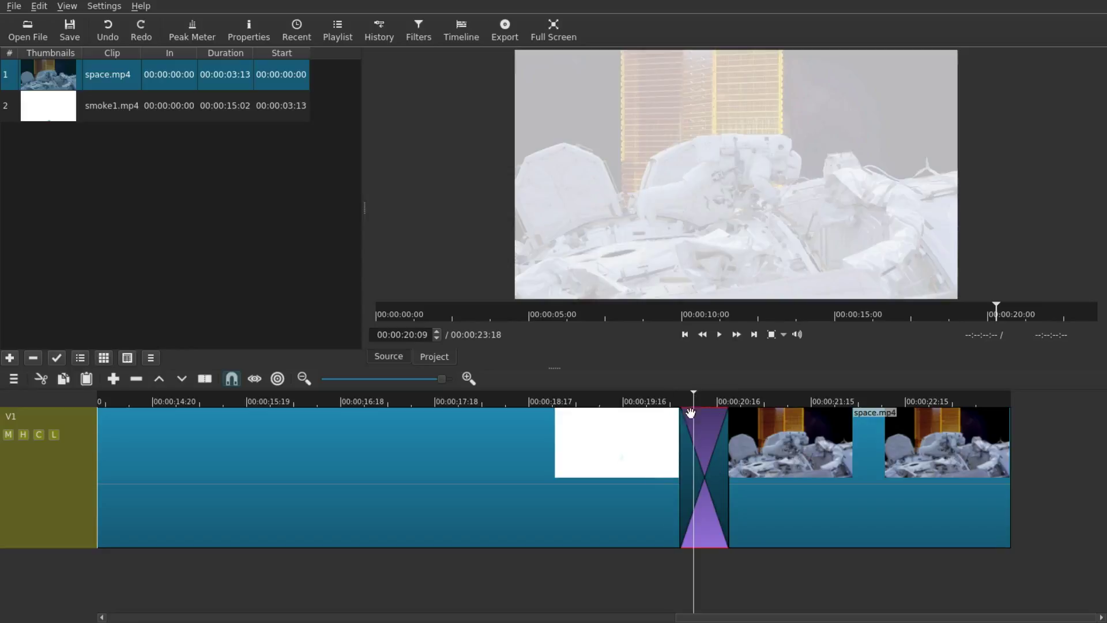
click(705, 399)
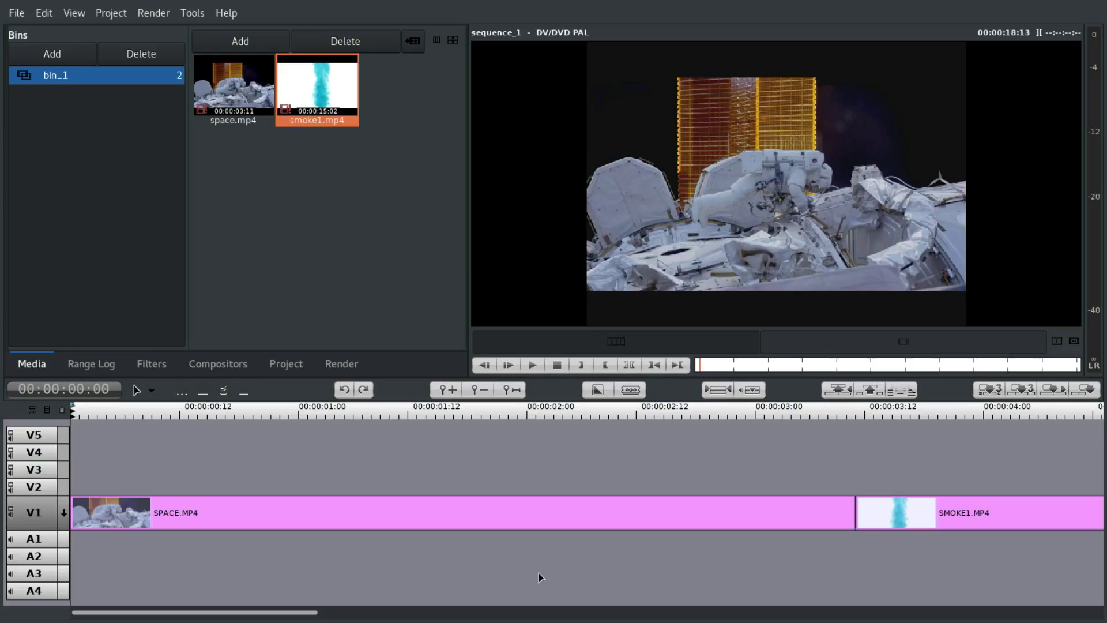
Split SPACE.MP4 at 00:00:02:21 and SMOKE1.MP4 at 00:00:04:00
drag(847, 414, 859, 409)
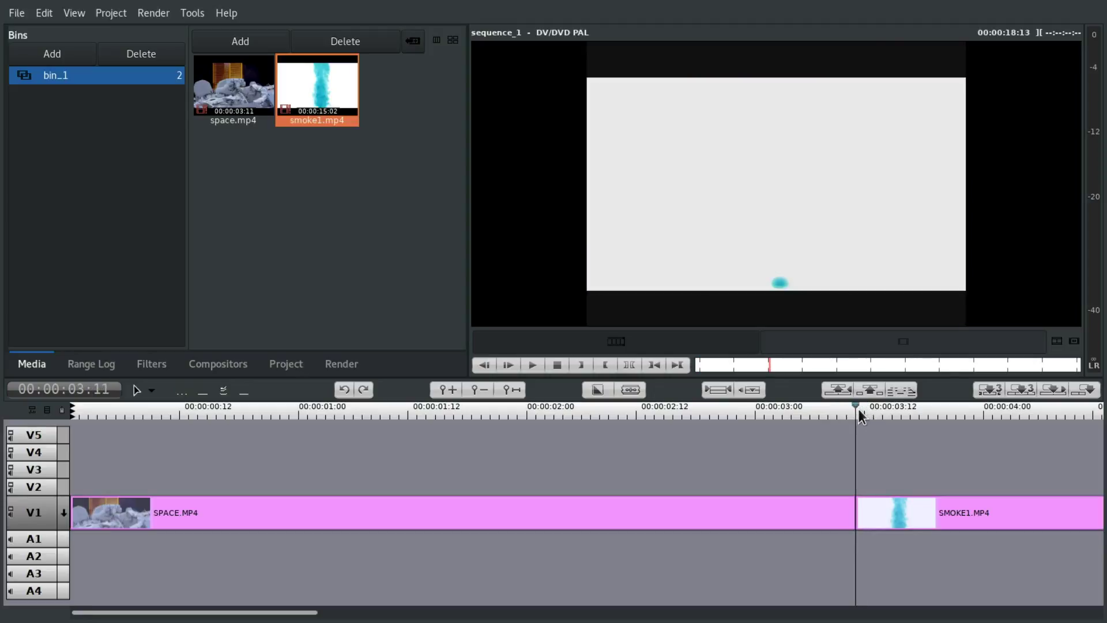
click(718, 412)
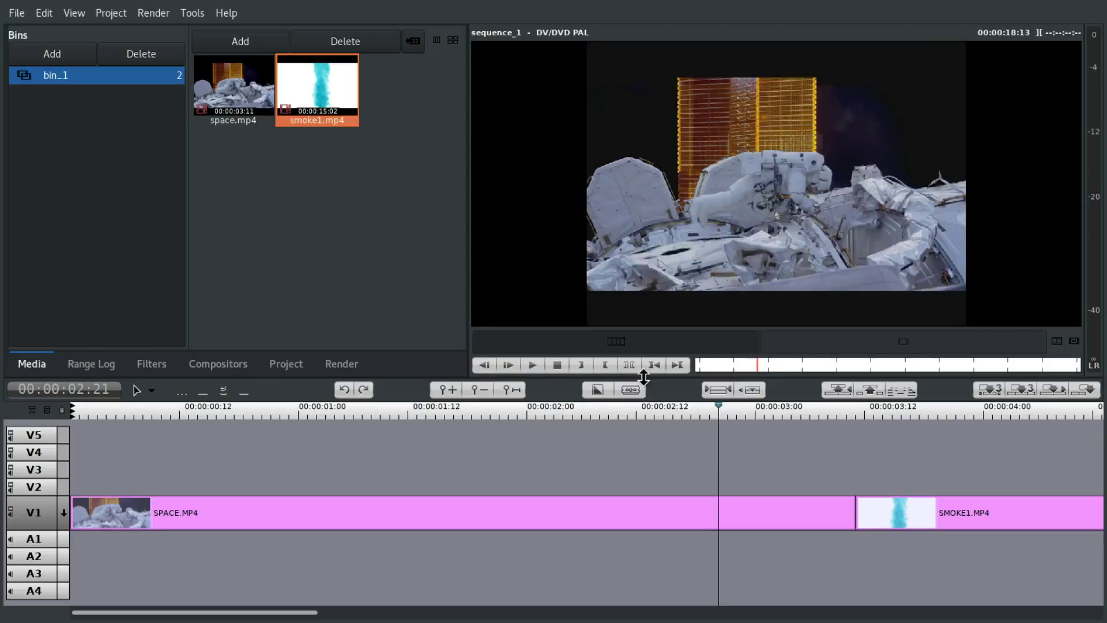
click(632, 393)
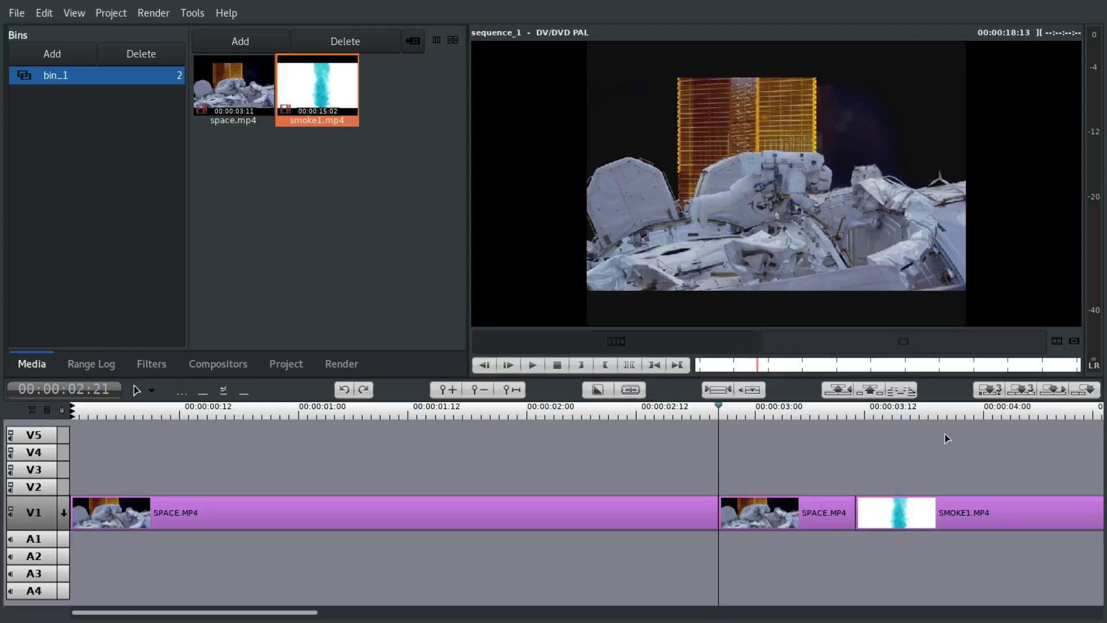
drag(847, 413, 863, 414)
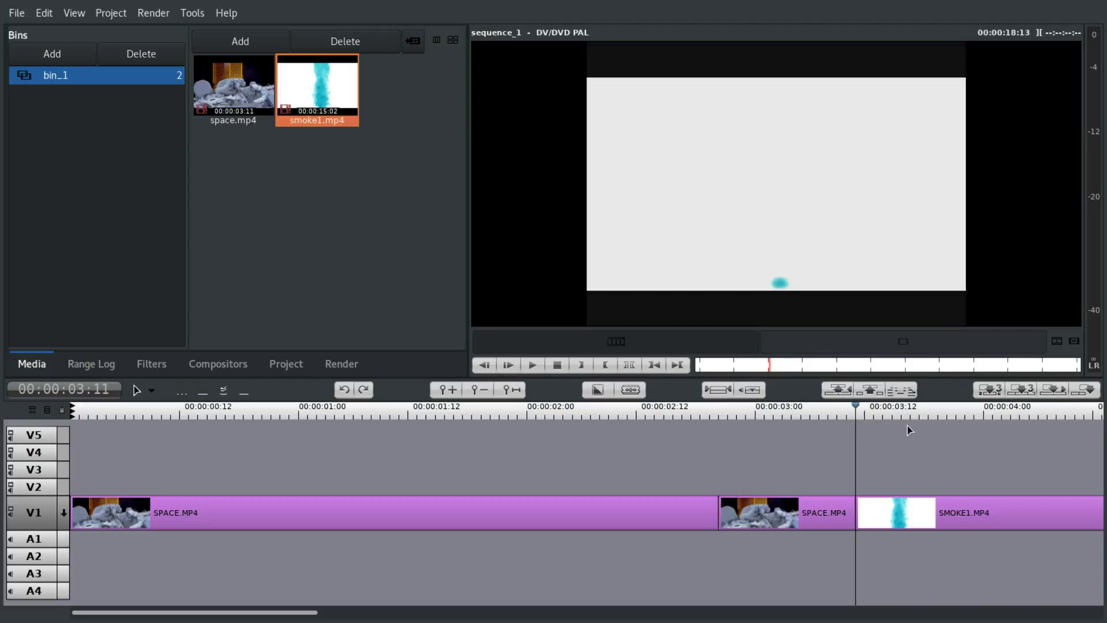
click(983, 410)
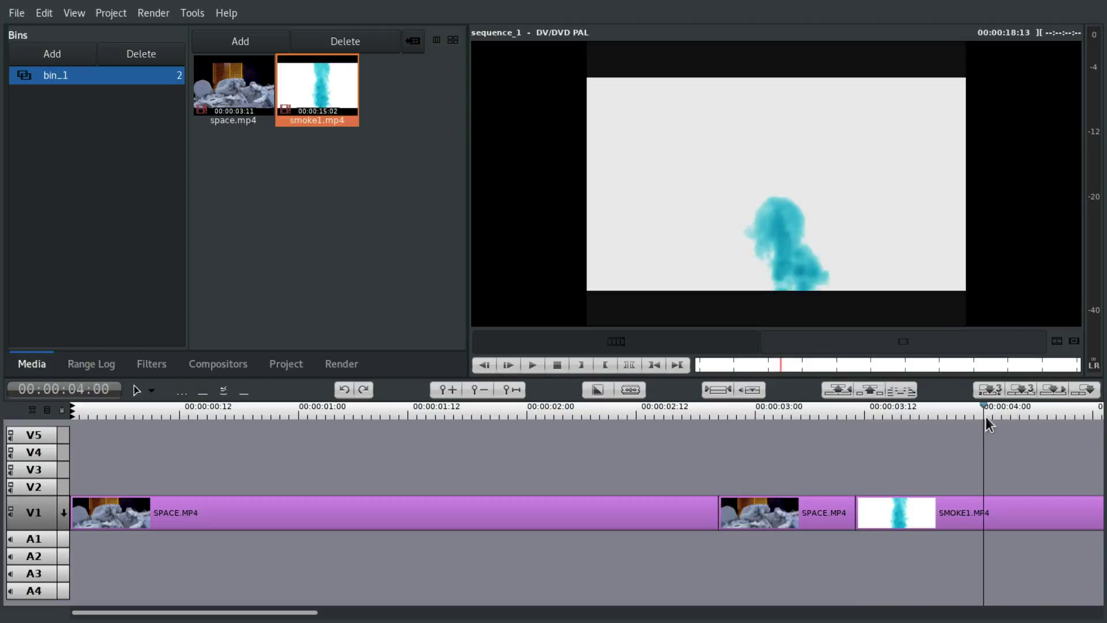
click(625, 390)
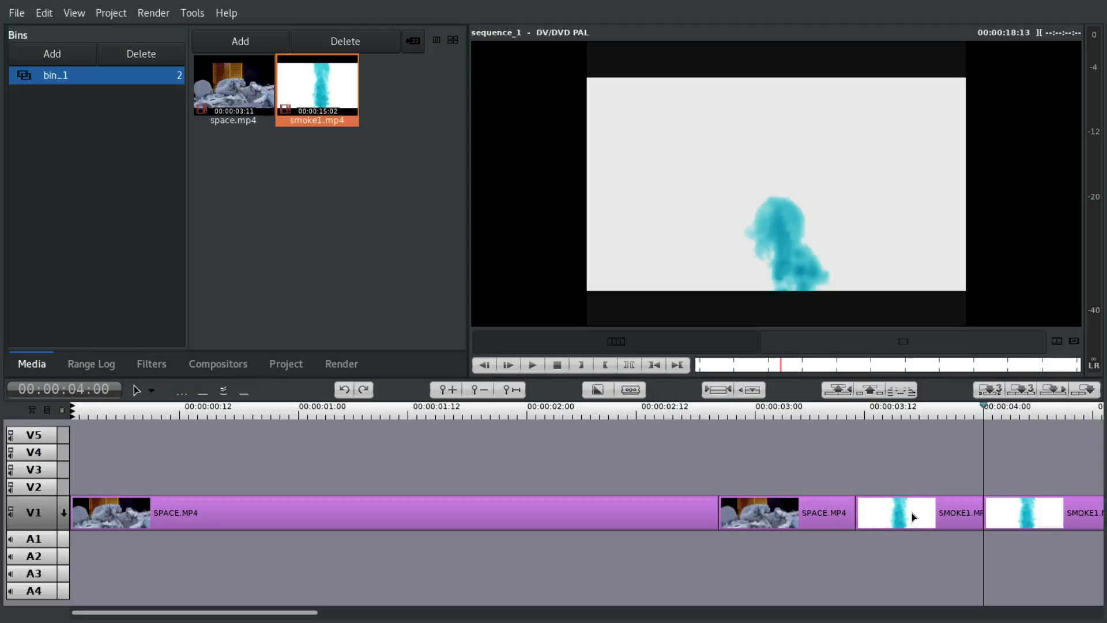
Ripple-delete the leftover pieces and select SPACE.MP4 and SMOKE1.MP4 together
drag(911, 514, 839, 510)
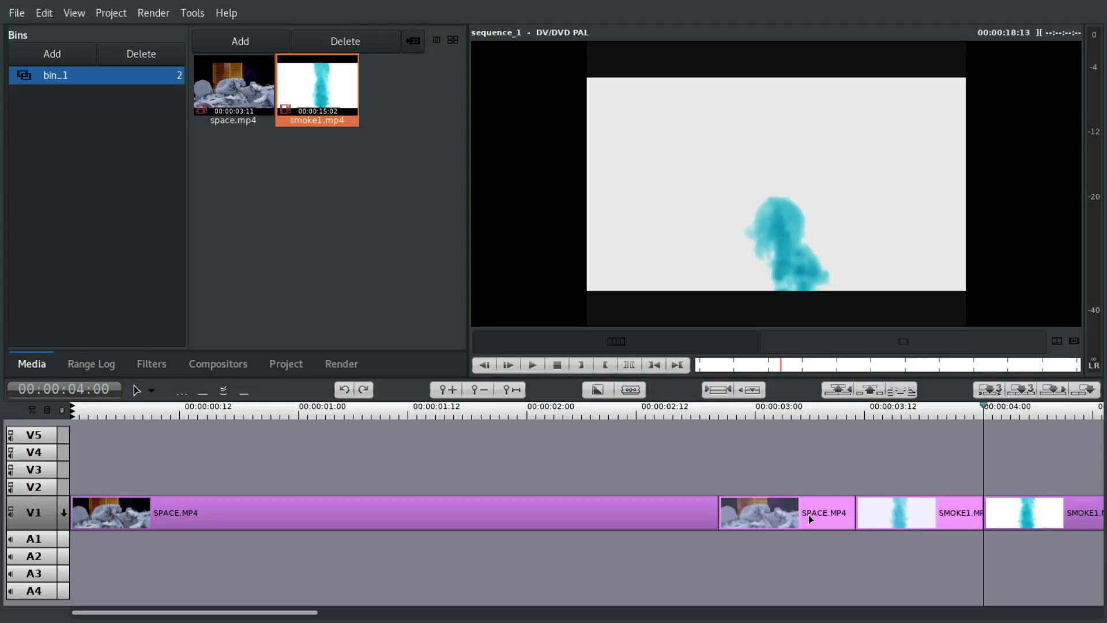
key(Delete)
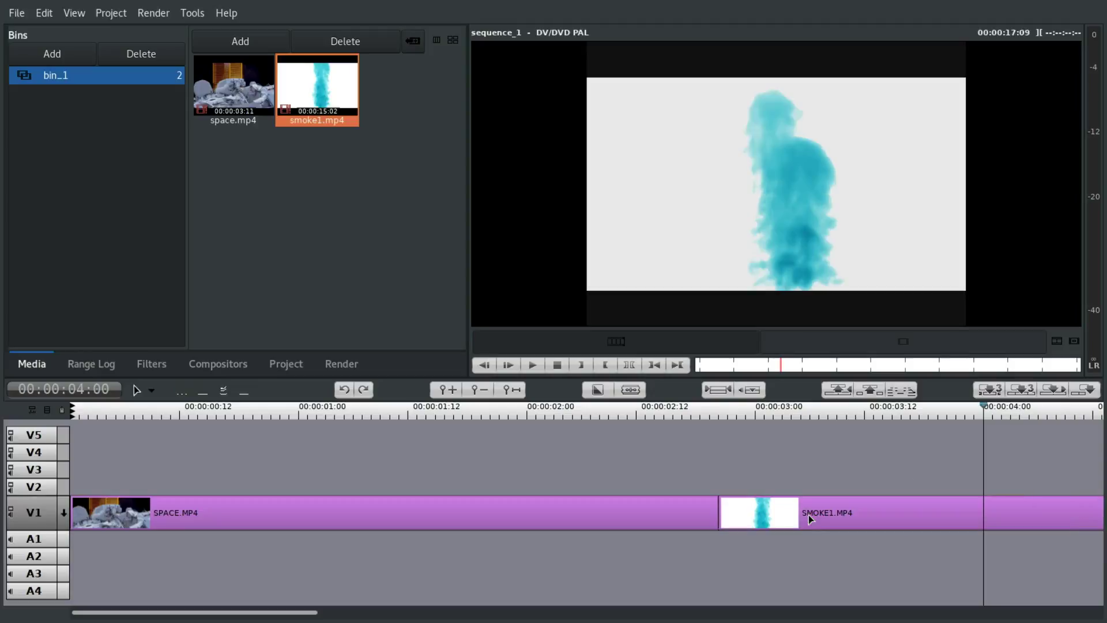
click(878, 524)
click(673, 411)
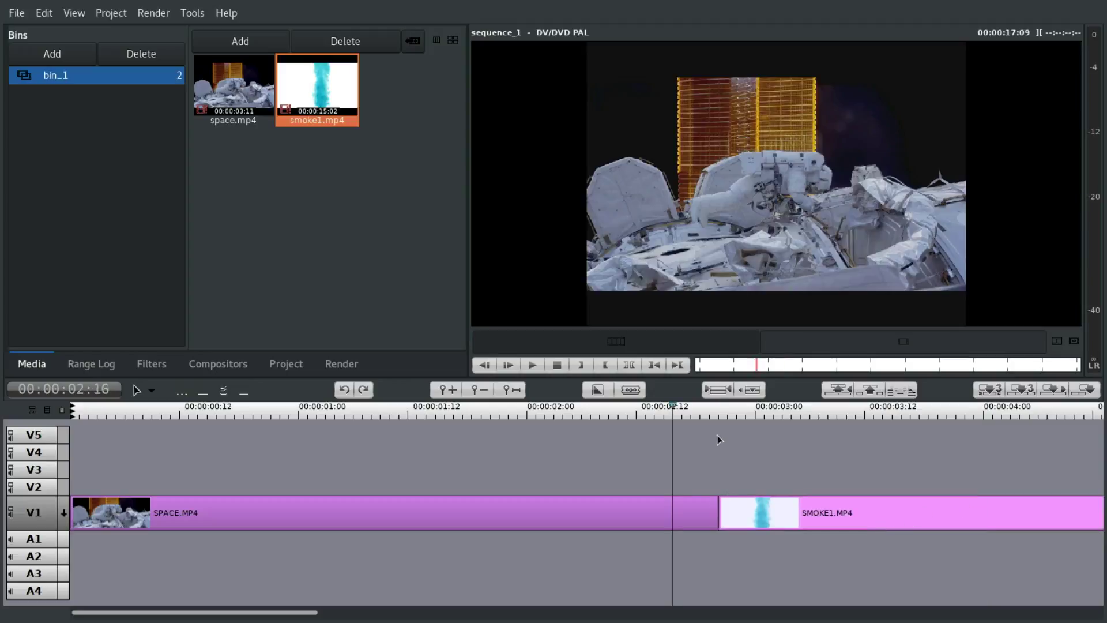
click(705, 408)
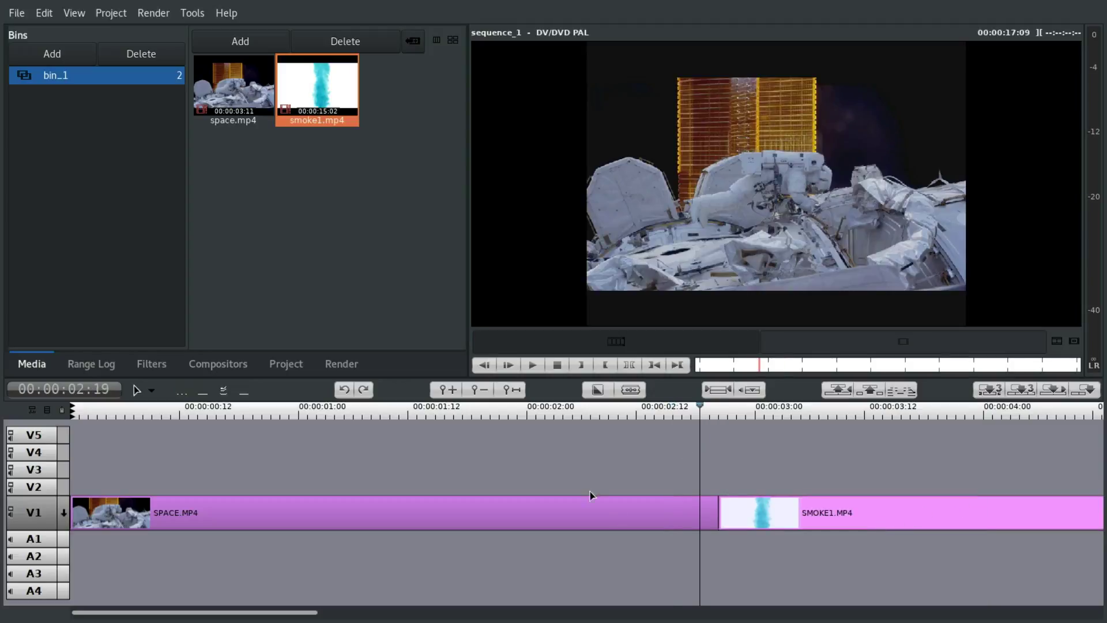
shift+click(698, 513)
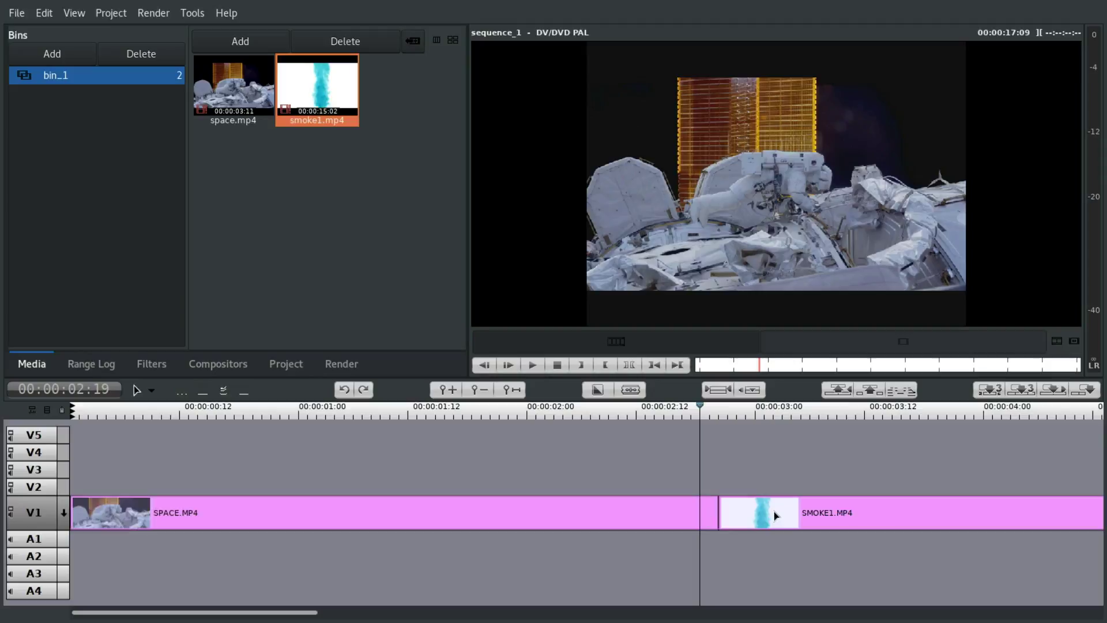
click(775, 515)
click(747, 515)
shift+click(695, 514)
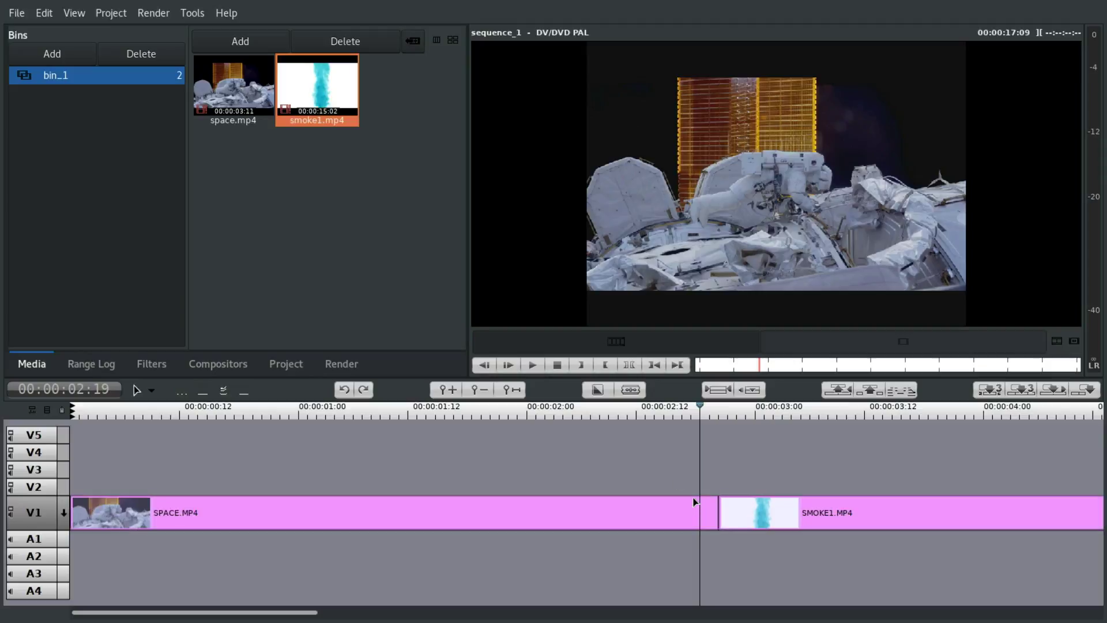
click(596, 390)
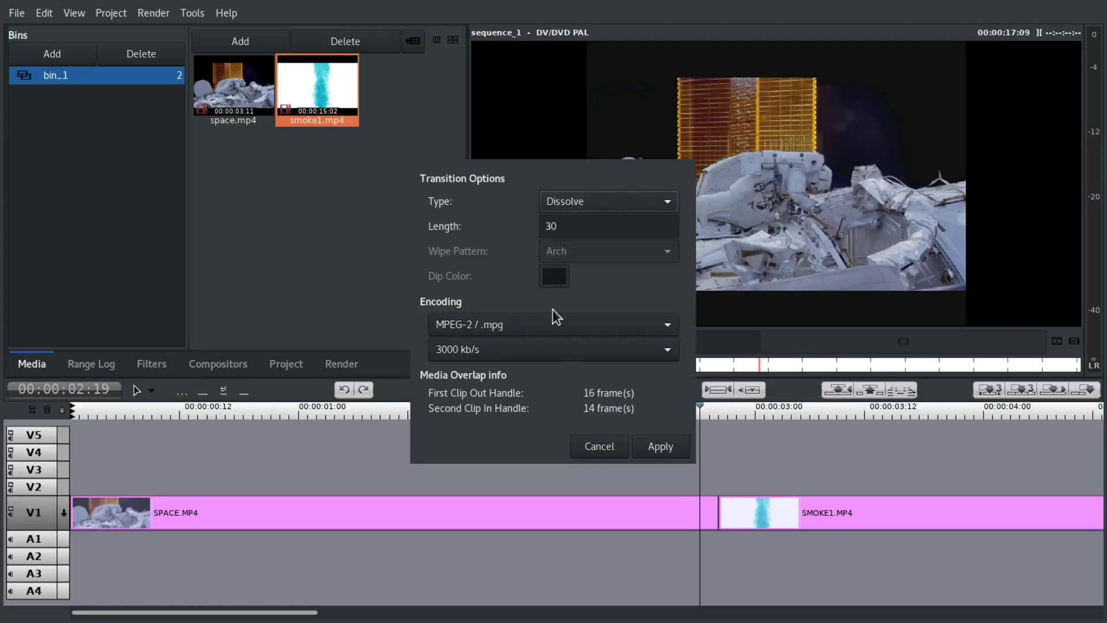
click(553, 321)
click(529, 346)
click(504, 355)
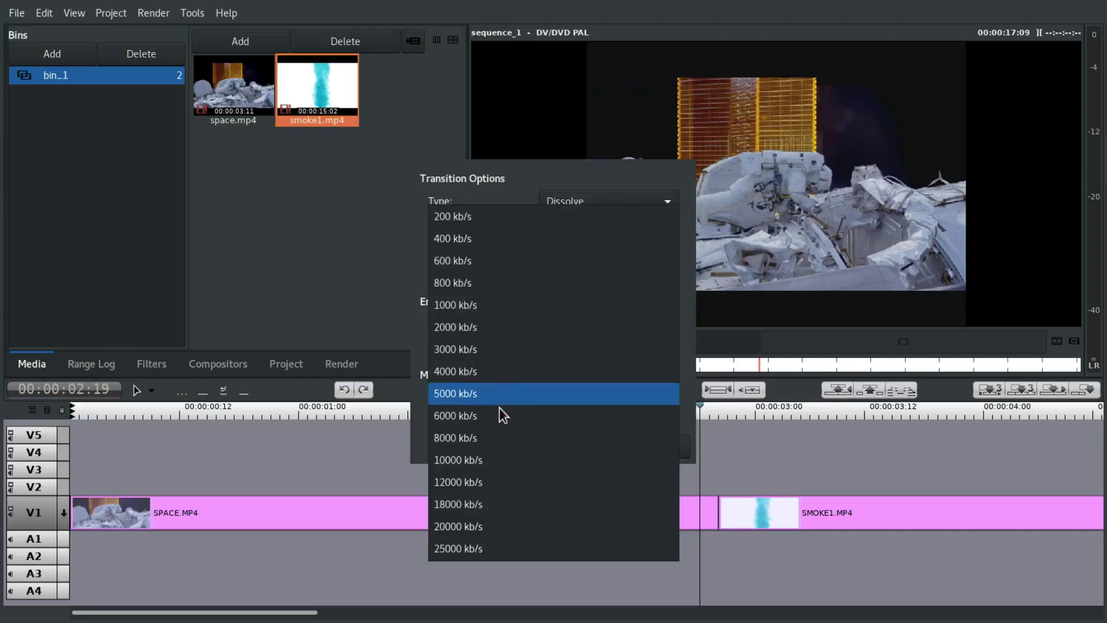
click(497, 442)
click(668, 445)
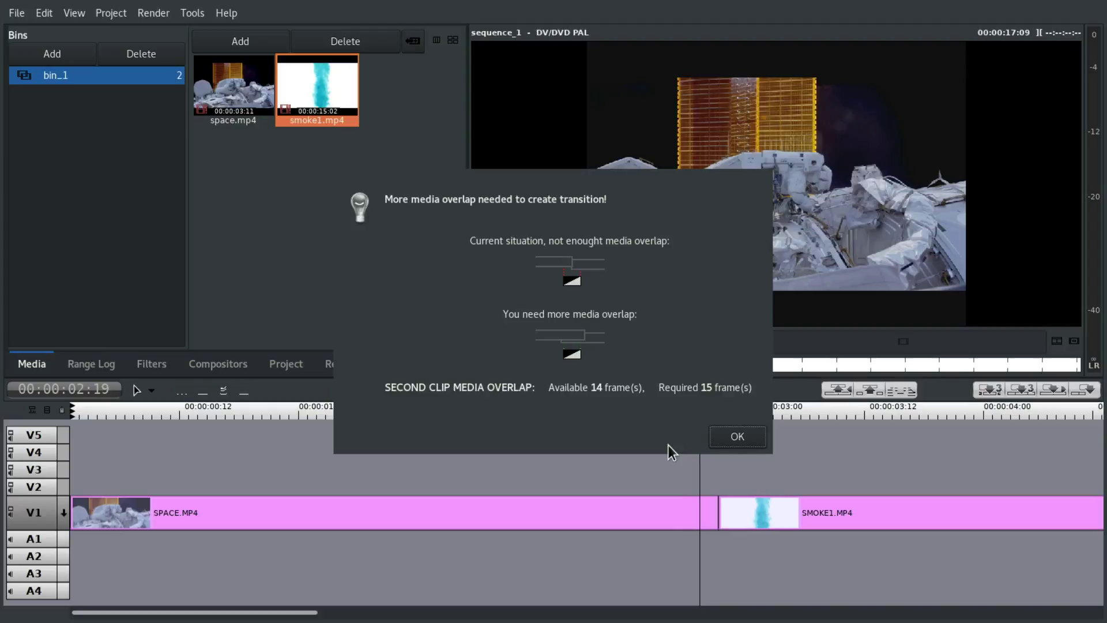
click(738, 436)
Cut SMOKE1.MP4 one frame in and delete the sliver before the cut
click(717, 414)
key(Right)
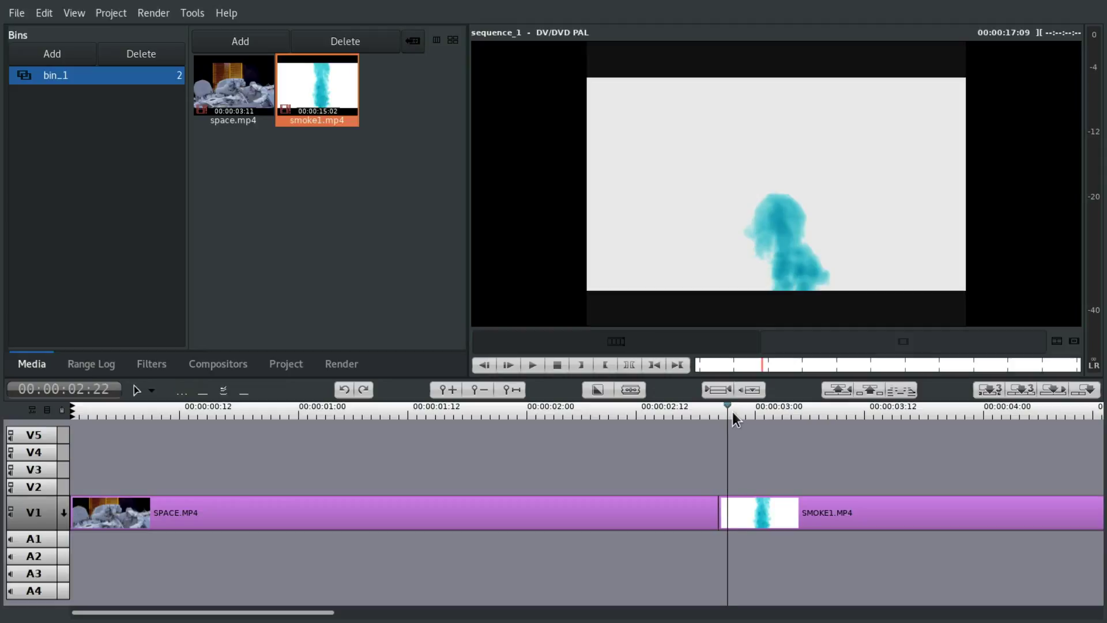
click(767, 516)
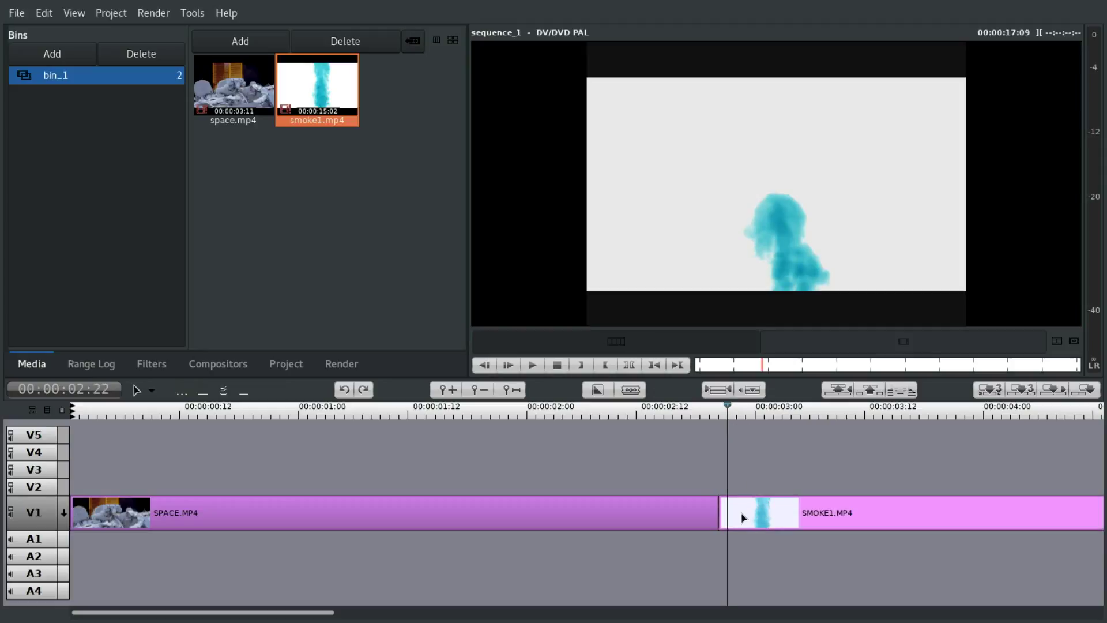
key(x)
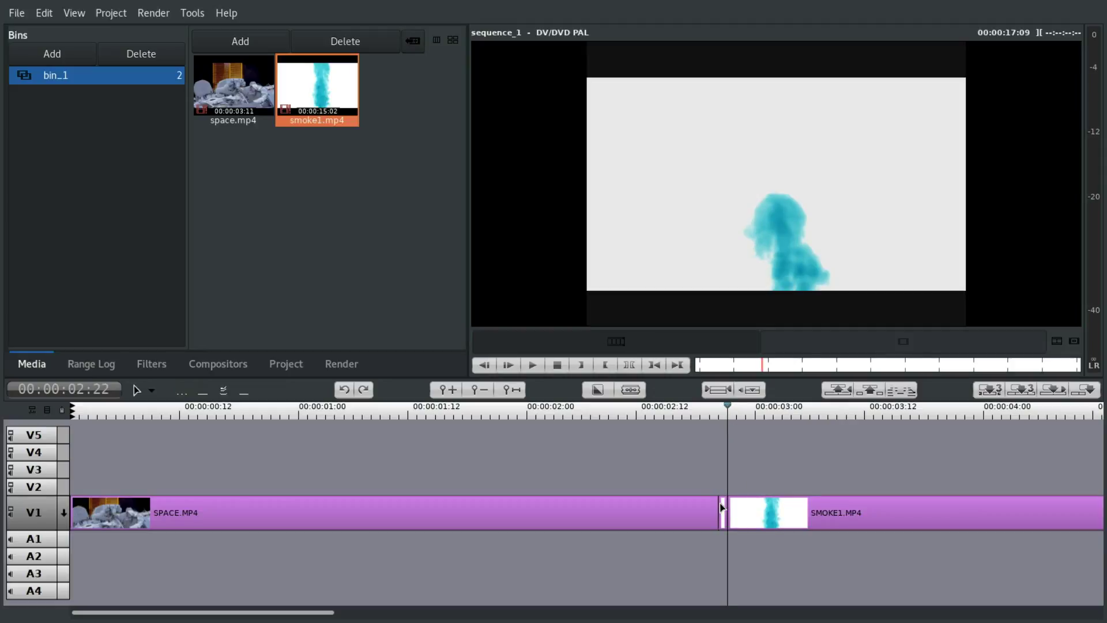
click(722, 507)
key(Delete)
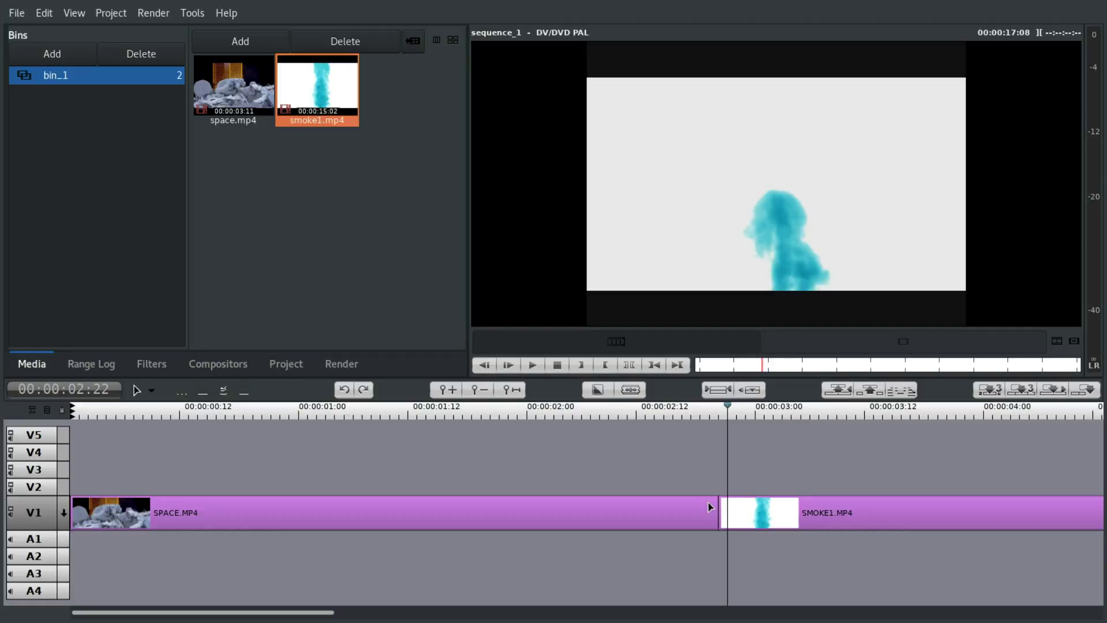
Render a 30-frame Dissolve between both clips as H.264 / .mp4 at 8000 kb/s
click(757, 514)
shift+click(653, 509)
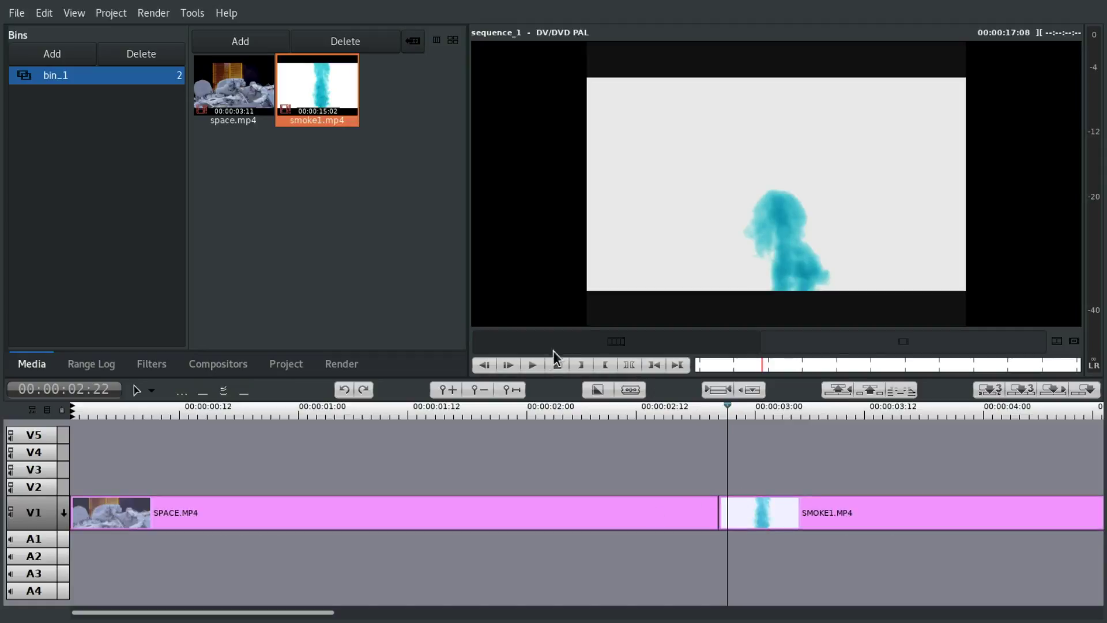
click(597, 390)
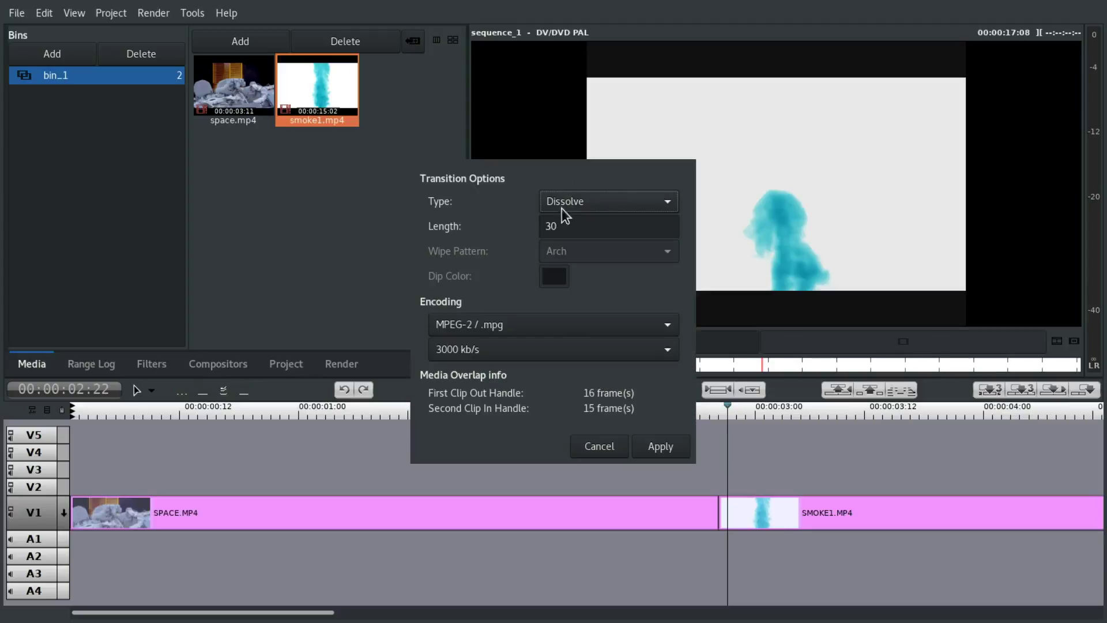
click(518, 333)
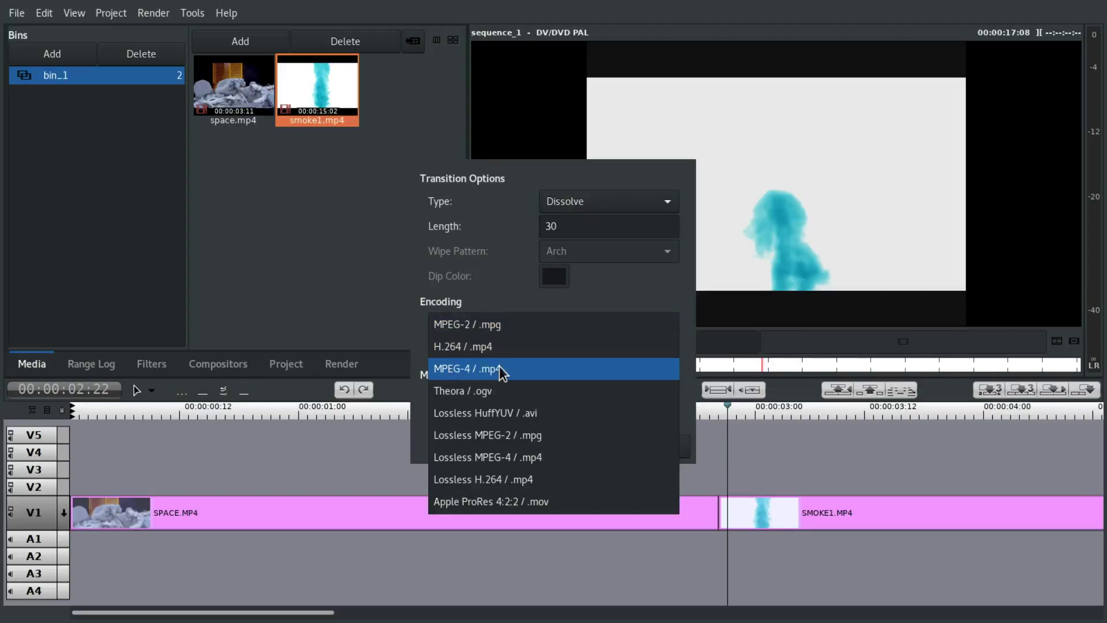
click(484, 343)
click(484, 356)
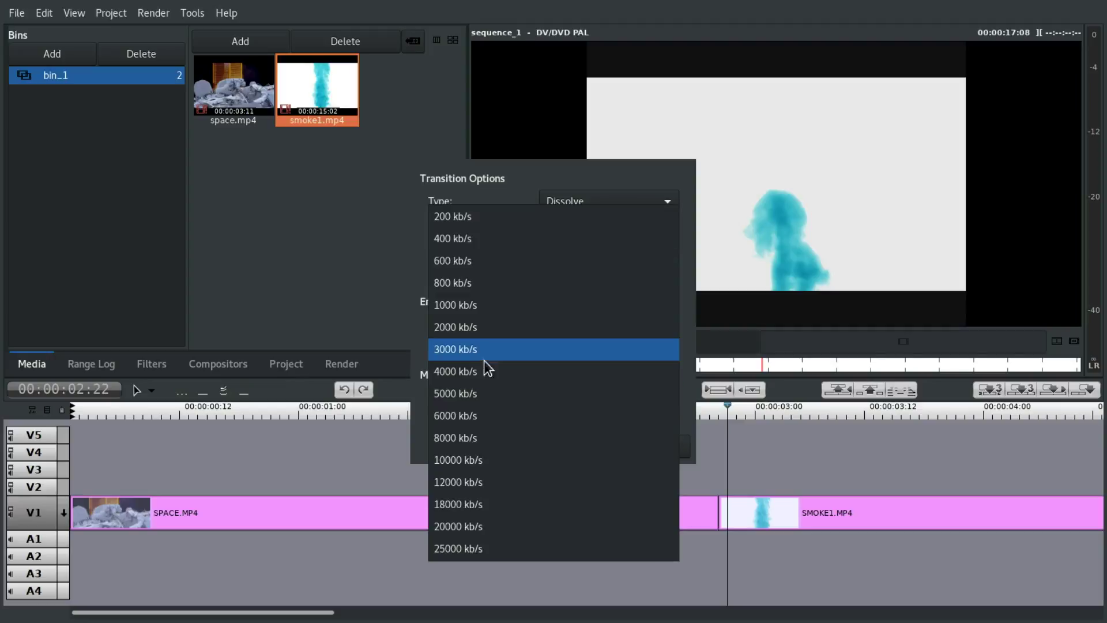
click(484, 433)
click(646, 445)
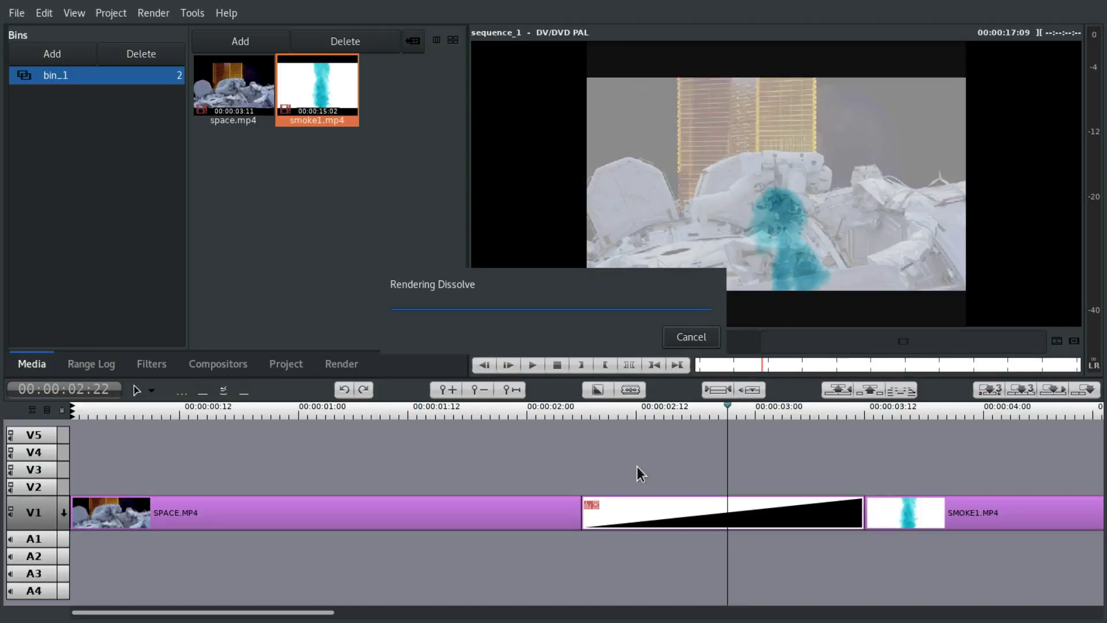
drag(691, 410, 608, 415)
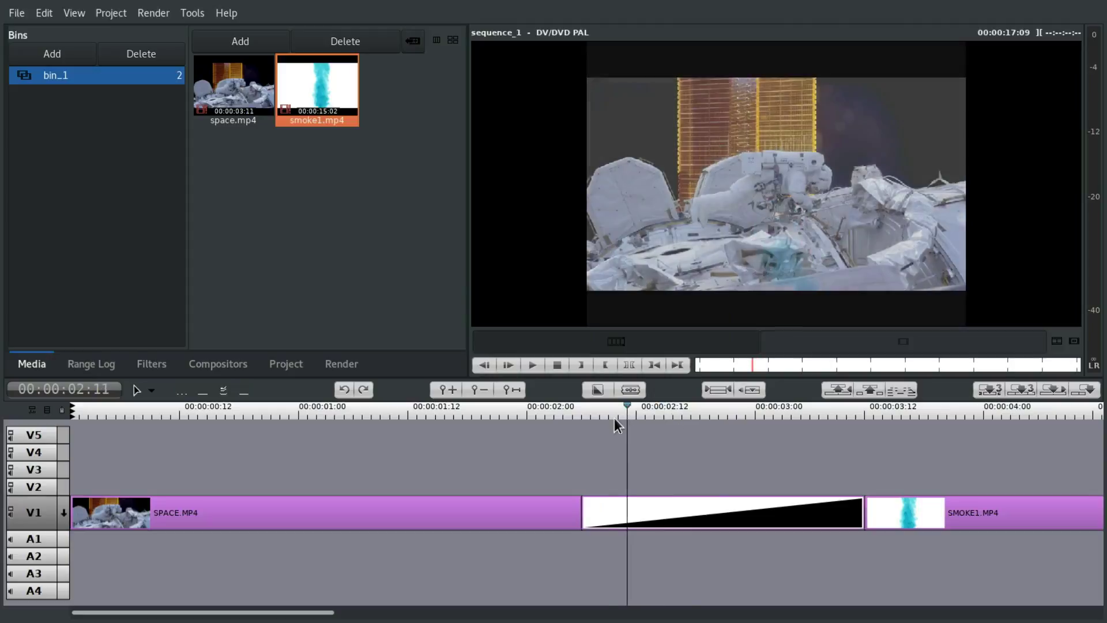
click(581, 520)
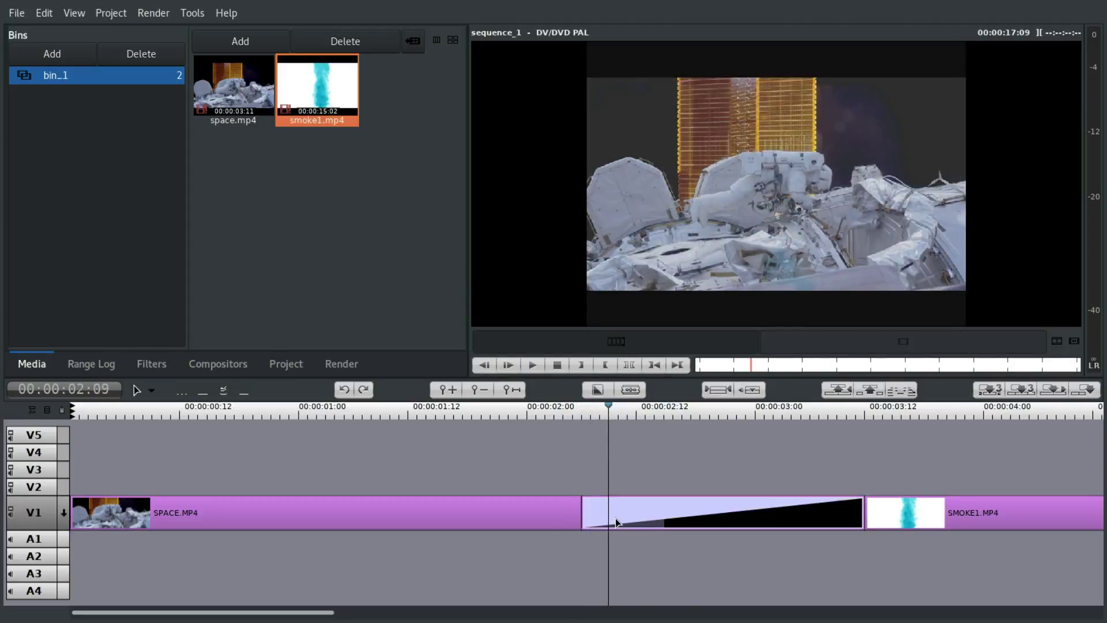
click(554, 510)
click(555, 425)
key(space)
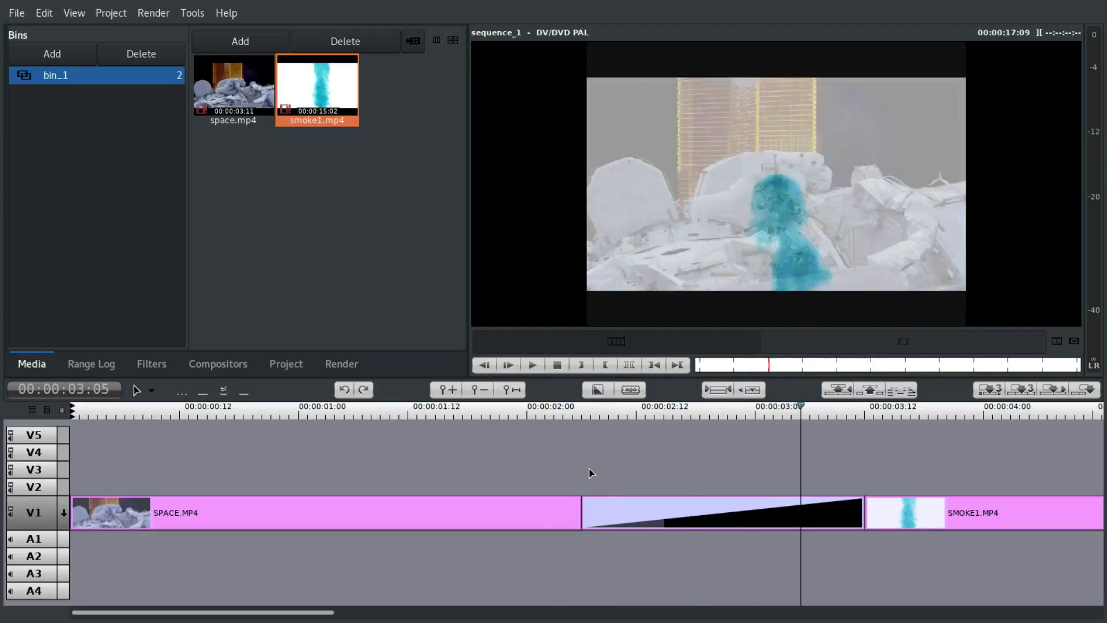
click(545, 412)
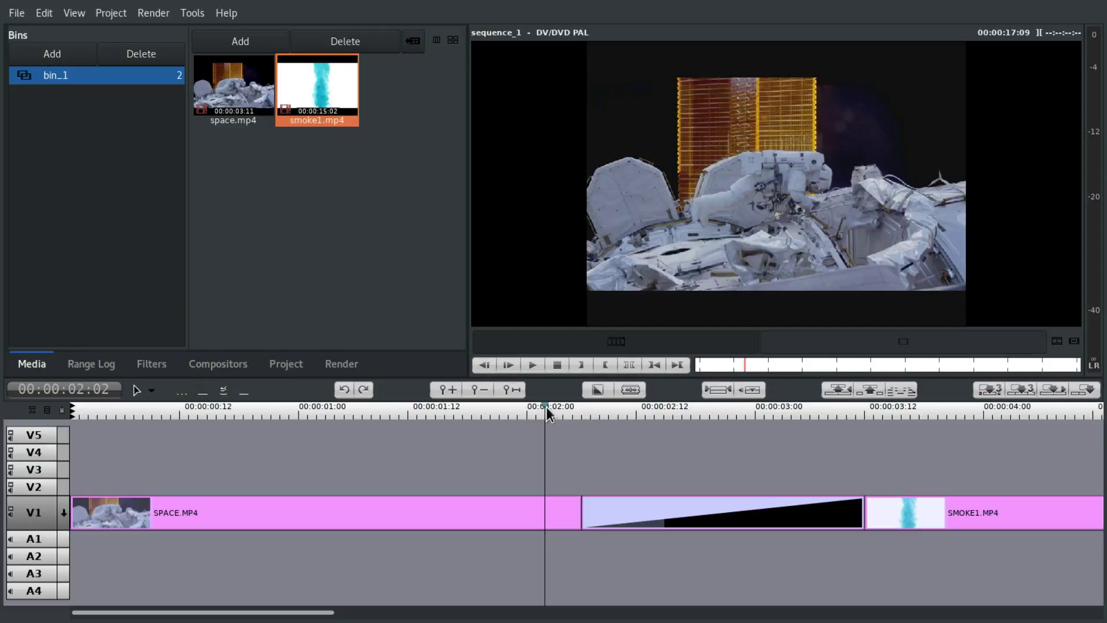
key(Left)
key(Left)
key(Left)
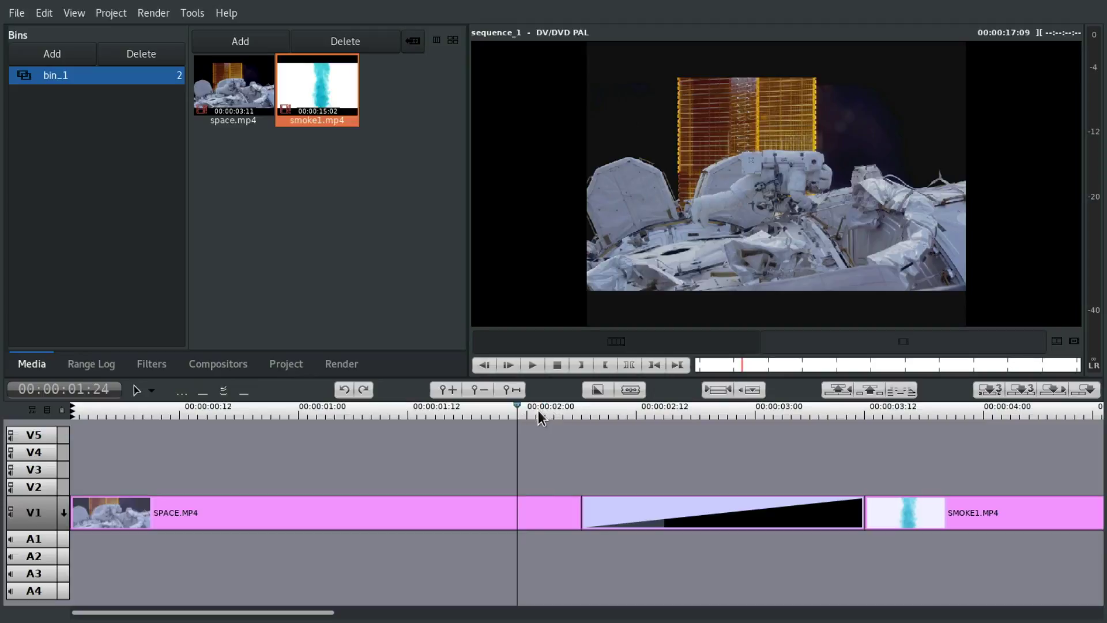
key(Right)
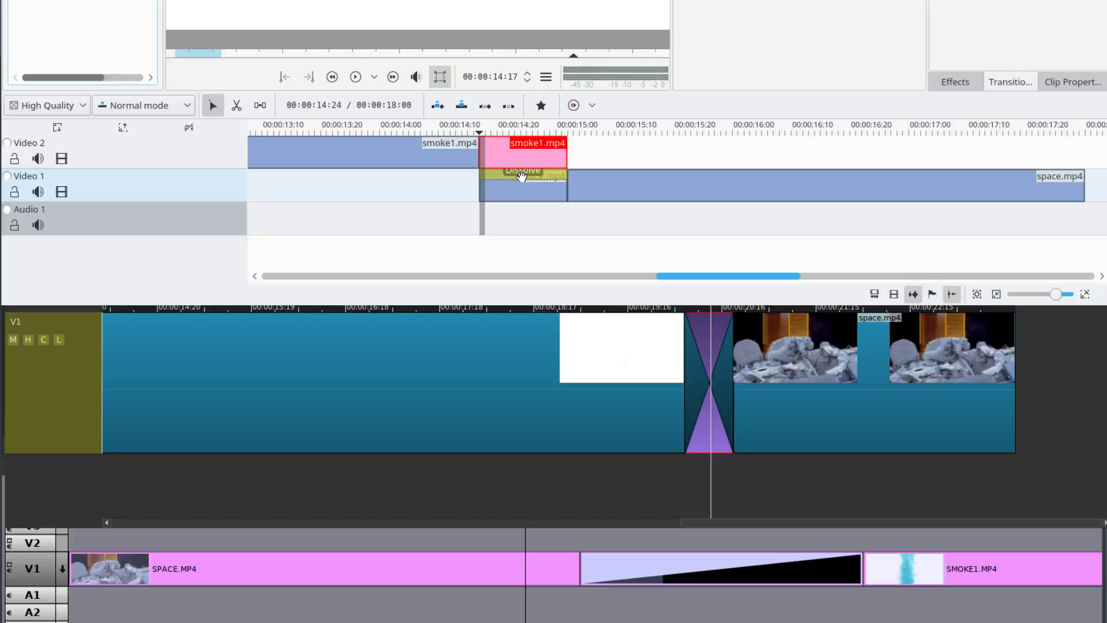
Drag the Kdenlive Dissolve up so it sits under smoke1.mp4 on Video 2 again
drag(521, 176, 523, 144)
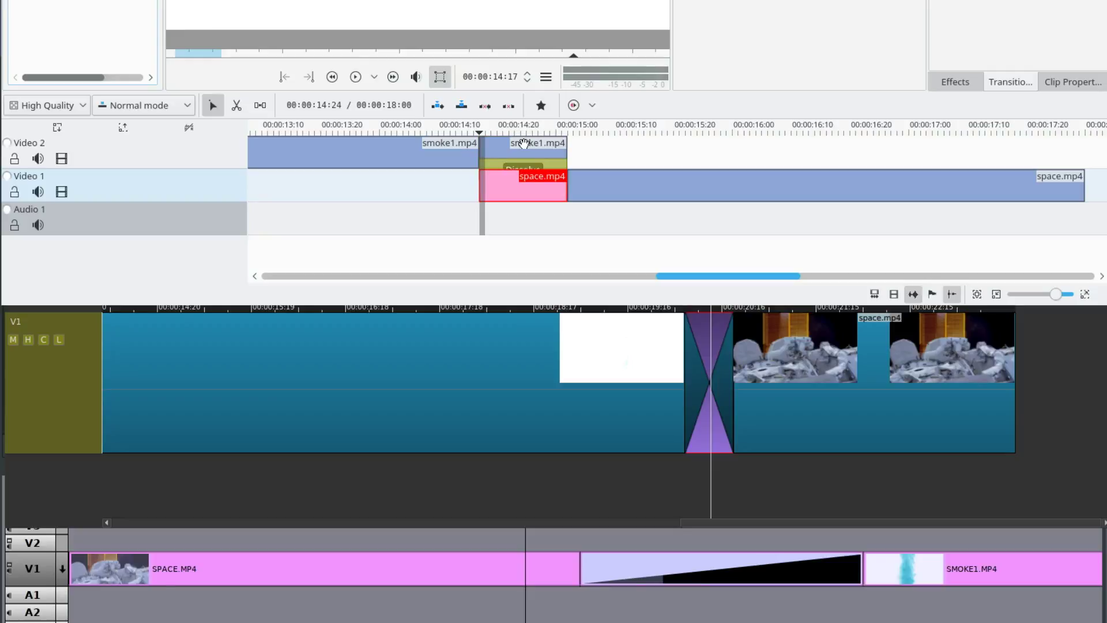